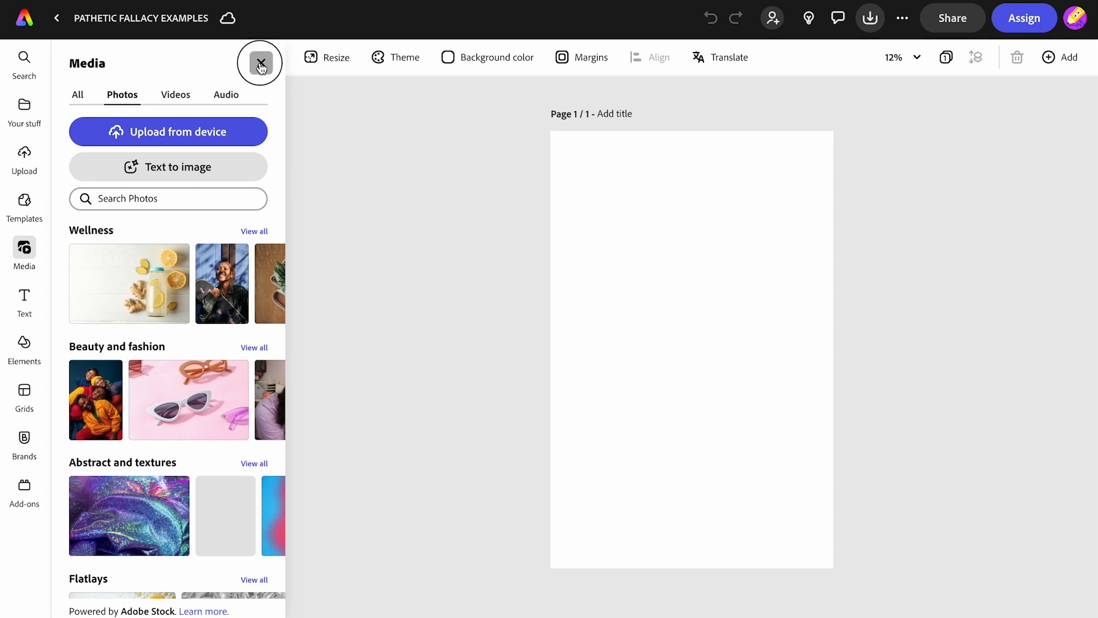
# Set the page background to a light green, #99E08D
pyautogui.click(278, 64)
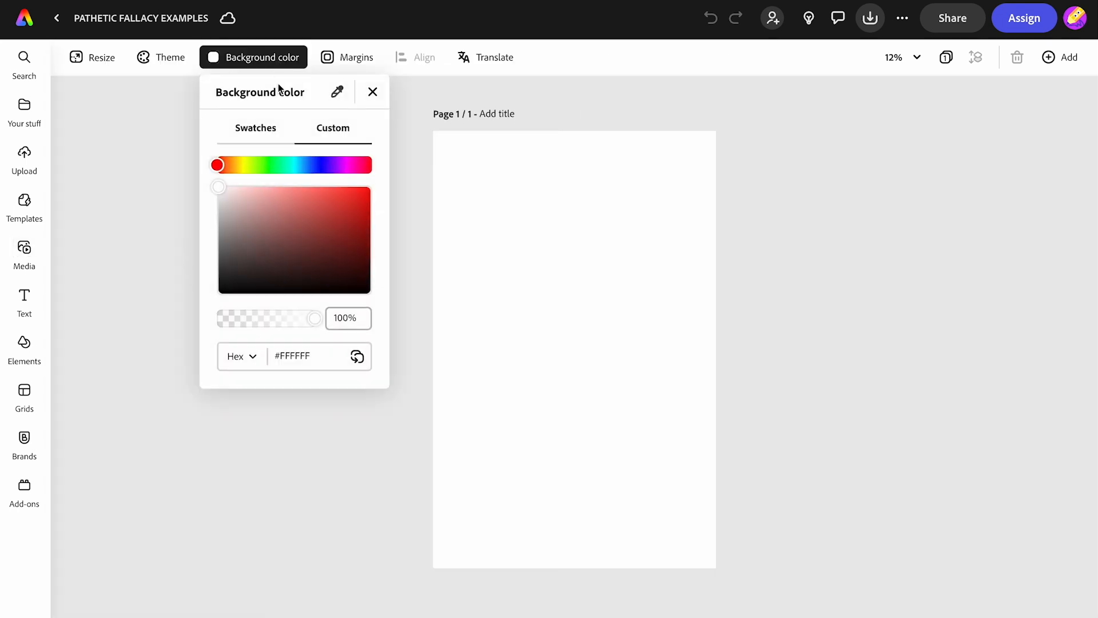
pyautogui.moveTo(296, 163); pyautogui.dragTo(275, 202)
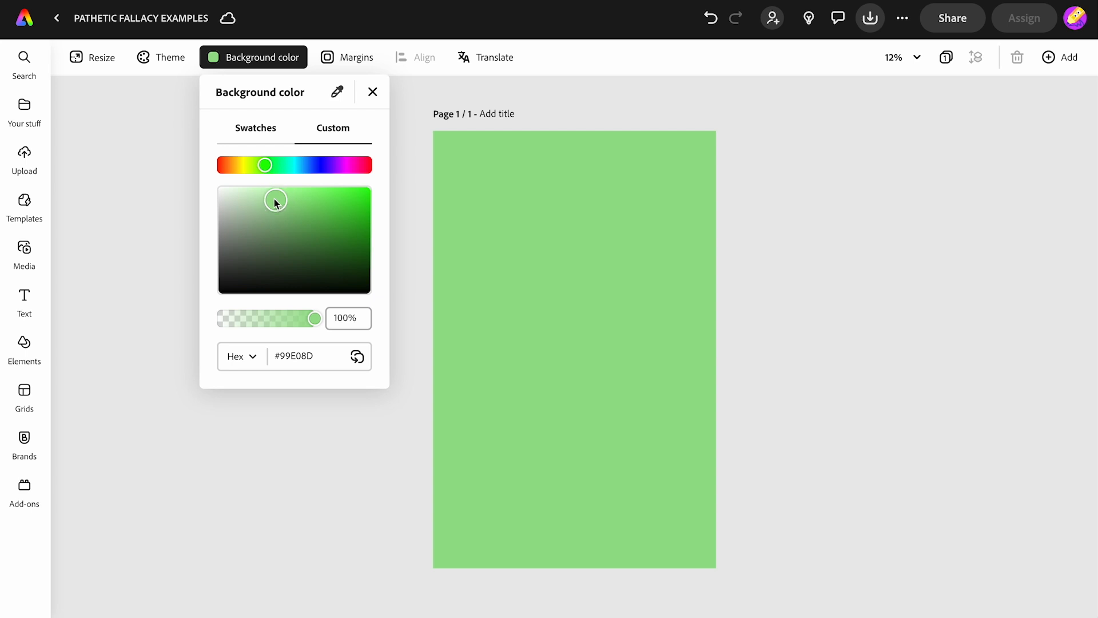
pyautogui.click(113, 214)
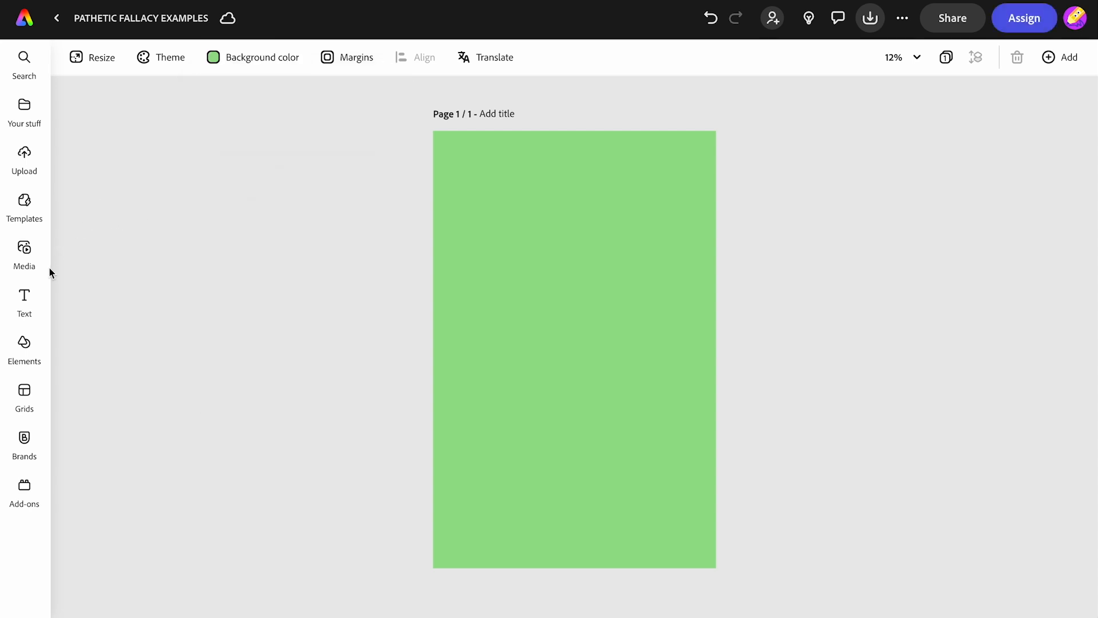
# Add the title text "PATHETIC FALLACY EXAMPLES", fit it on one line across the page and place it near the page's upper edge
pyautogui.click(24, 298)
pyautogui.click(123, 103)
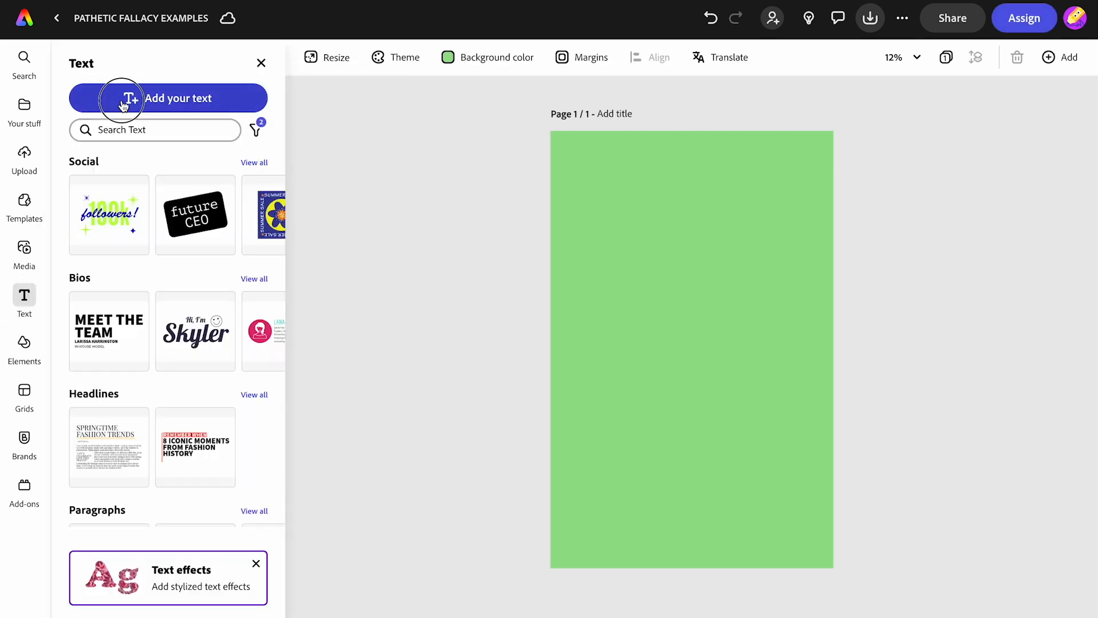
pyautogui.write('PATHETIC FALLACY EXAMPLES')
pyautogui.moveTo(827, 312); pyautogui.dragTo(824, 351)
pyautogui.moveTo(674, 380); pyautogui.dragTo(677, 201)
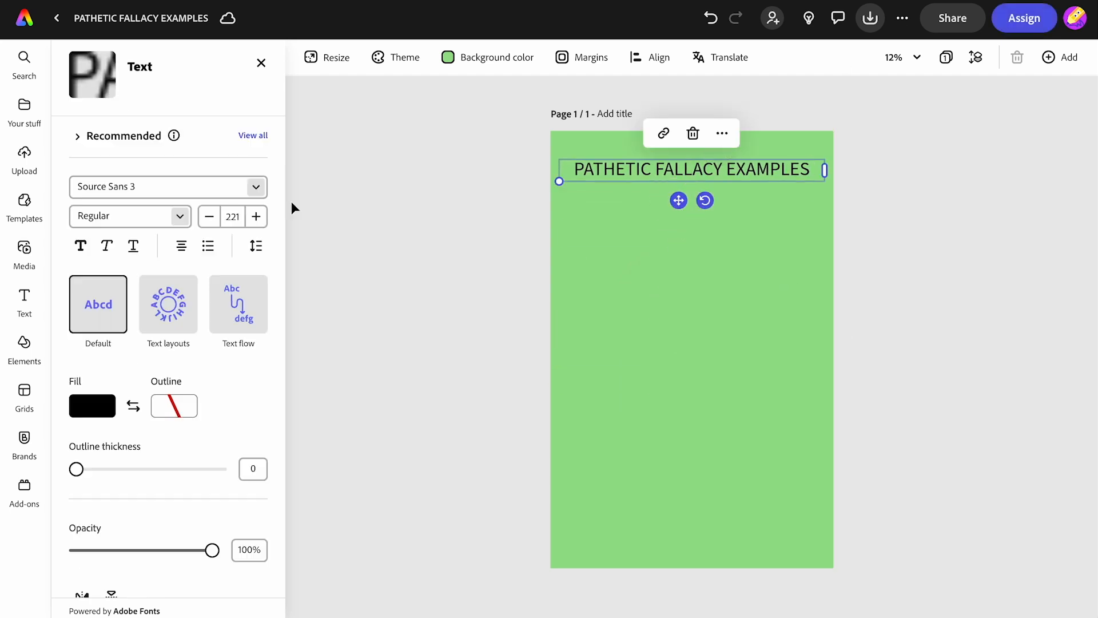
# Try several recommended font styles on the title, apply the bold italic one and move the title slightly higher on the page
pyautogui.click(245, 137)
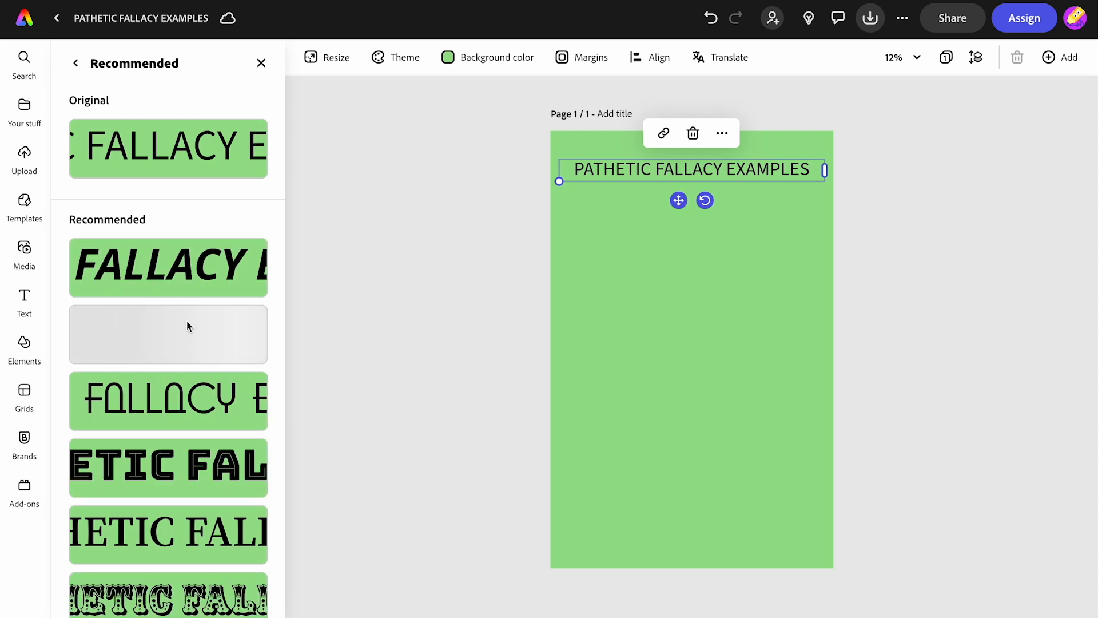
pyautogui.click(166, 461)
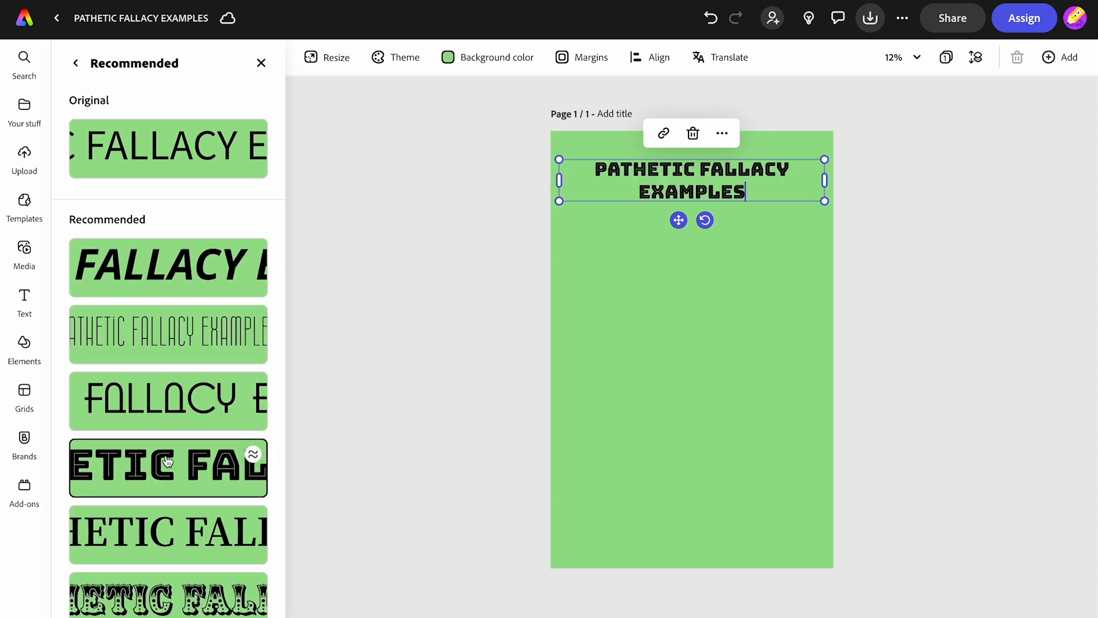
pyautogui.click(166, 269)
pyautogui.click(161, 395)
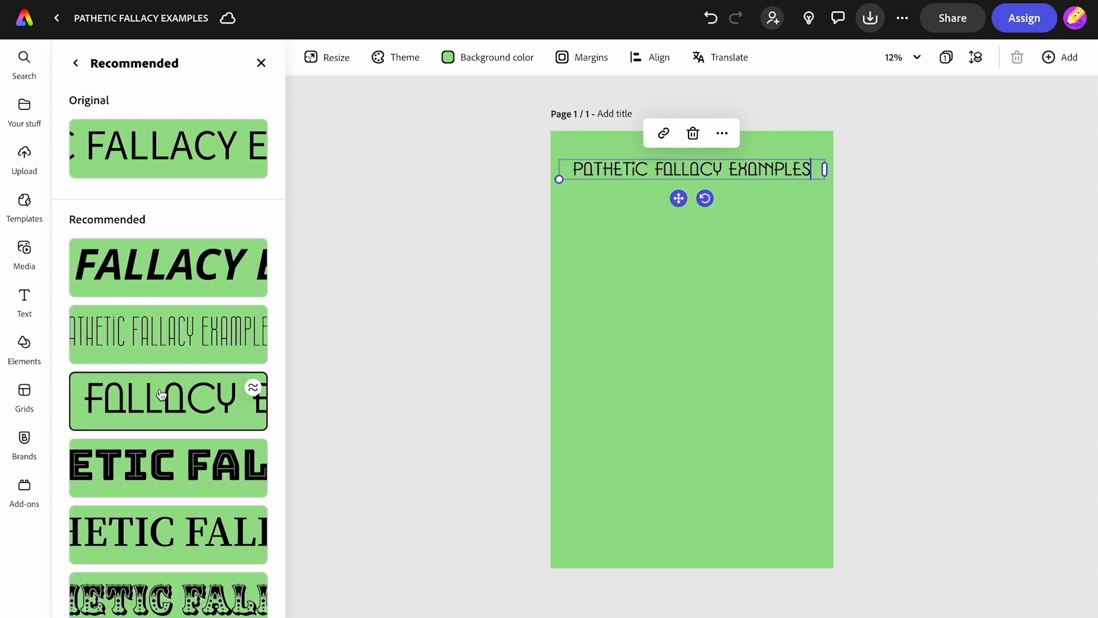
pyautogui.click(162, 346)
pyautogui.click(168, 275)
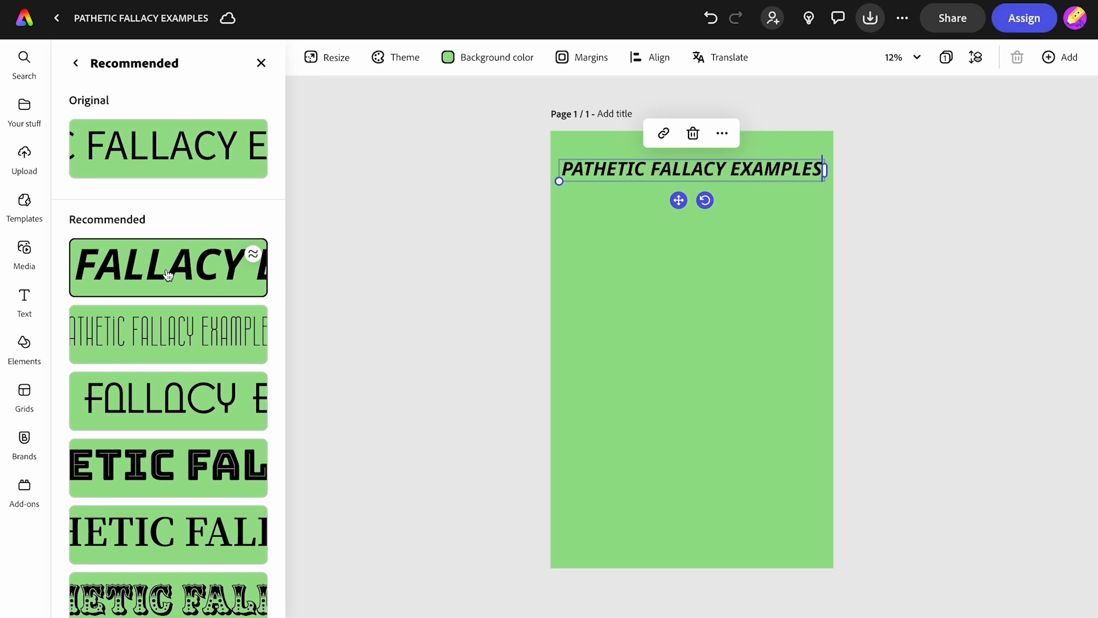
pyautogui.moveTo(677, 200); pyautogui.dragTo(678, 188)
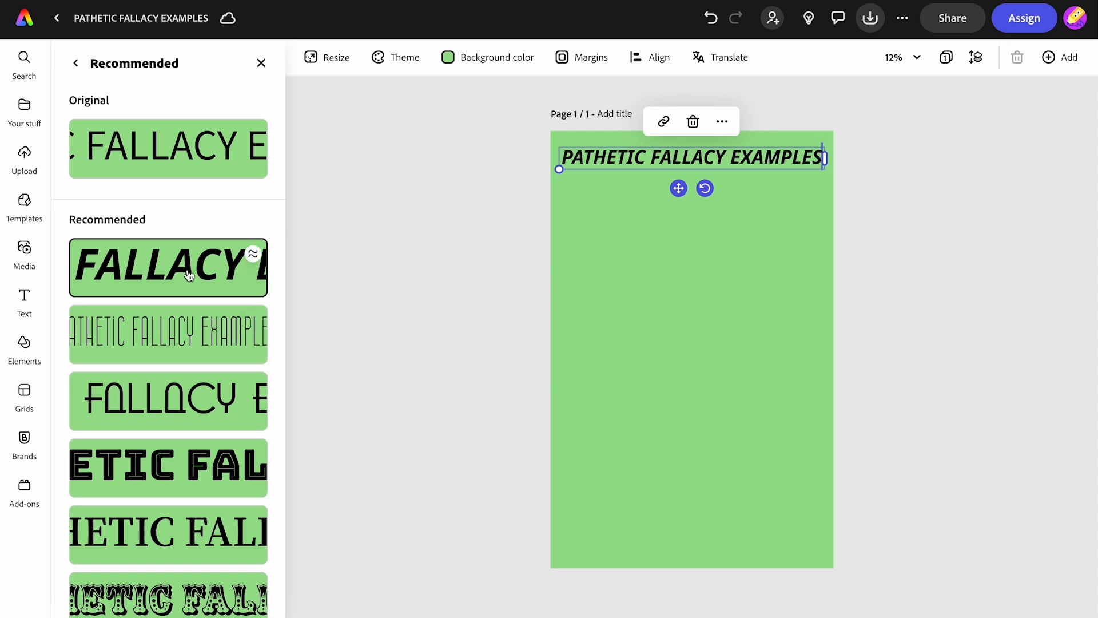
# Add a full-width horizontal band shape behind the title and enlarge its shape size to about 46
pyautogui.click(78, 67)
pyautogui.scroll(-4, 130, 444)
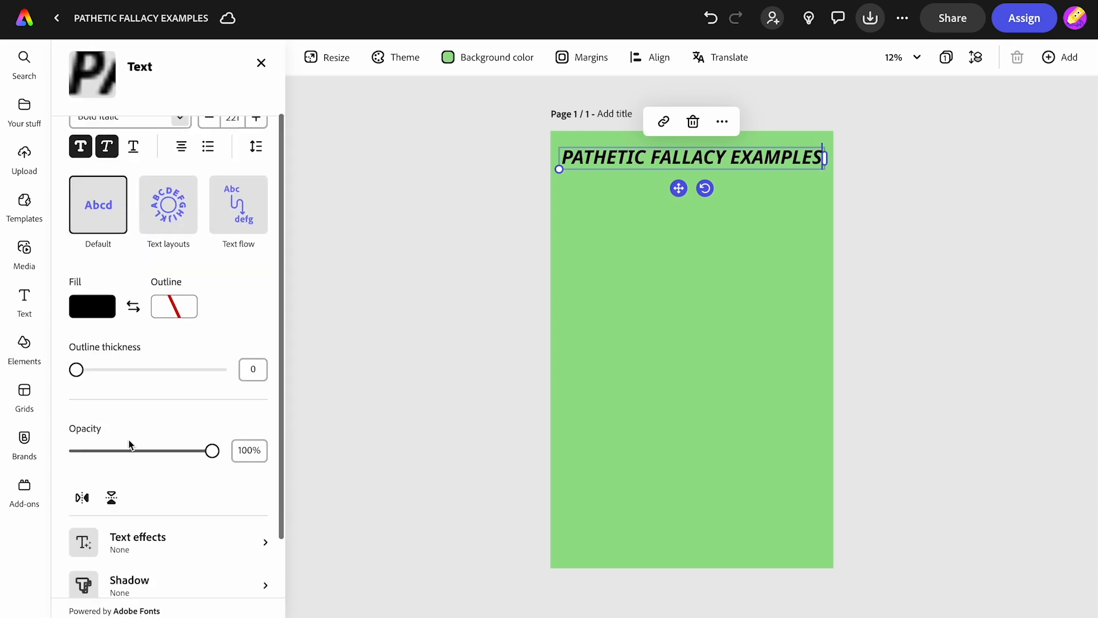
pyautogui.click(128, 521)
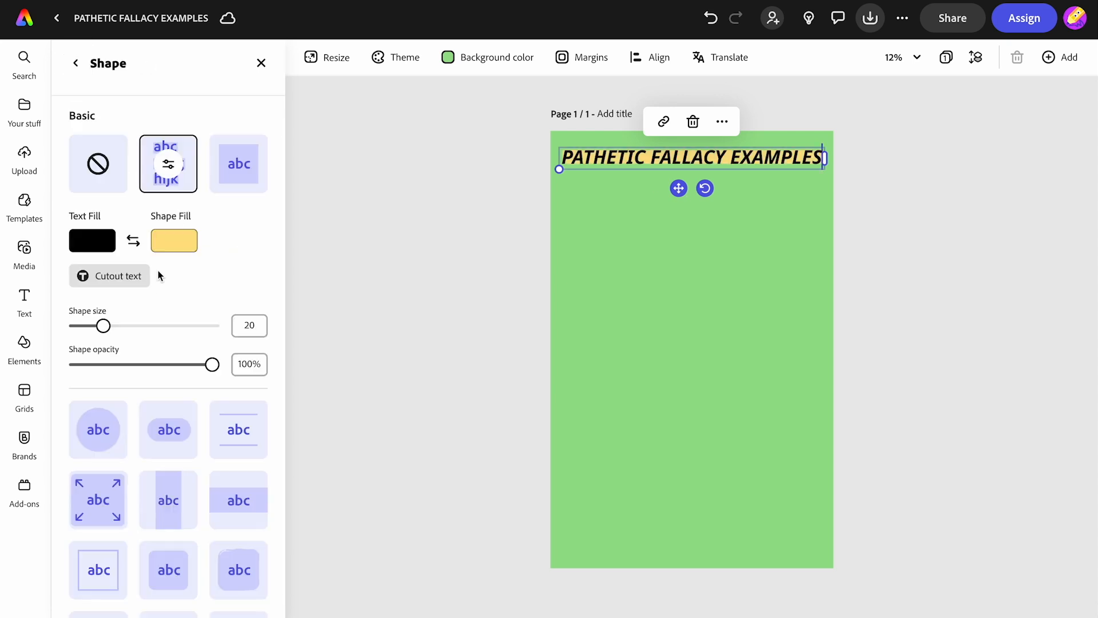
pyautogui.click(239, 504)
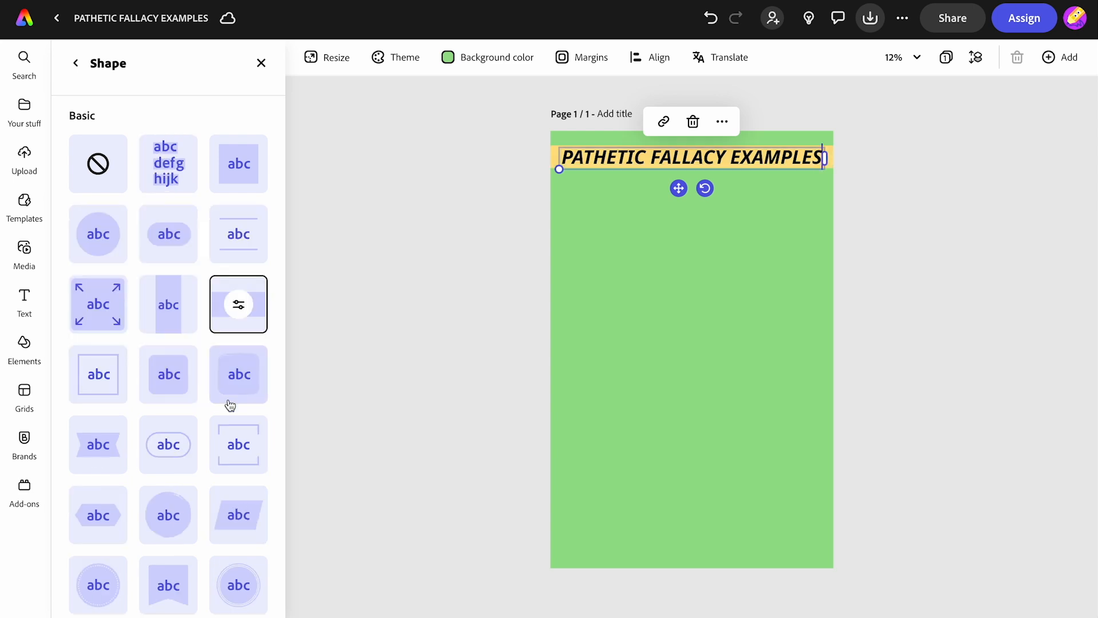
pyautogui.click(240, 308)
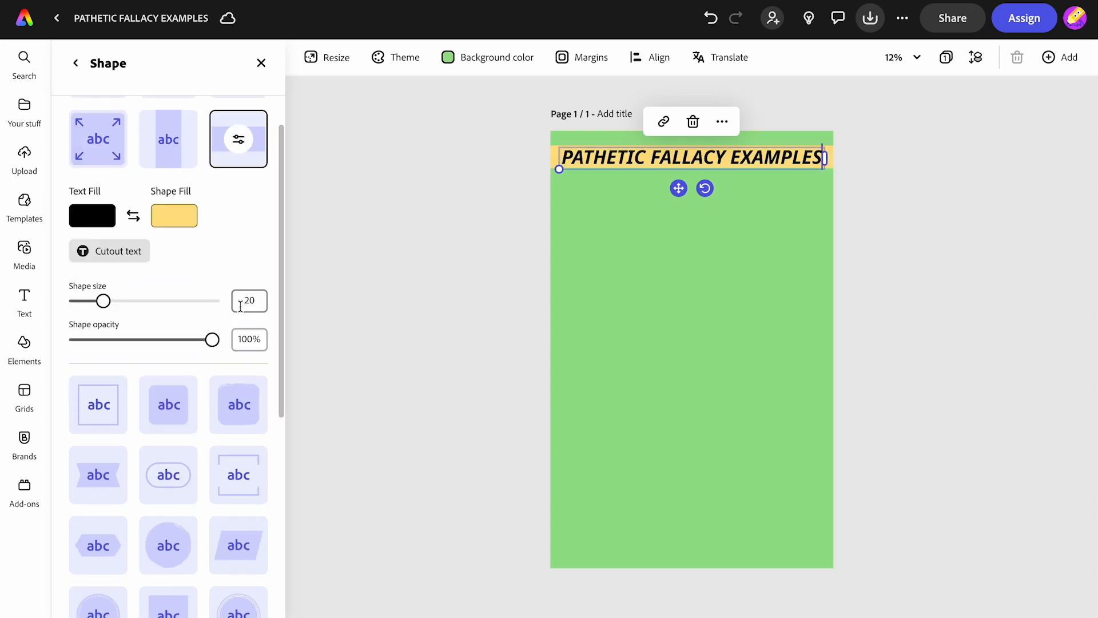
pyautogui.moveTo(103, 301); pyautogui.dragTo(140, 303)
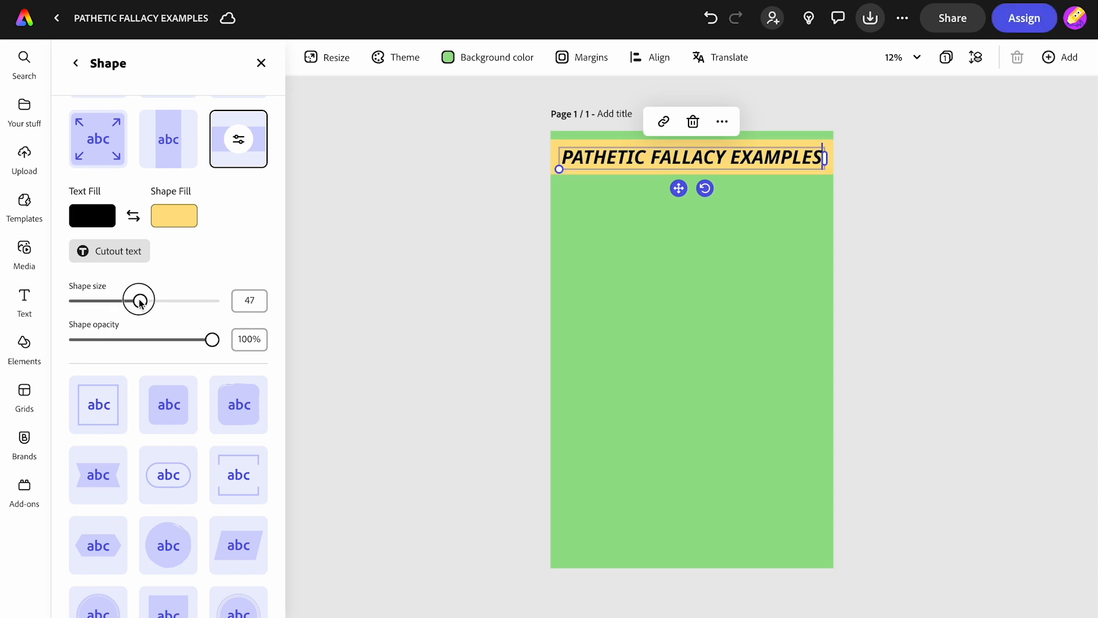
# Change the title's text fill to white, #FFFFFF
pyautogui.click(93, 216)
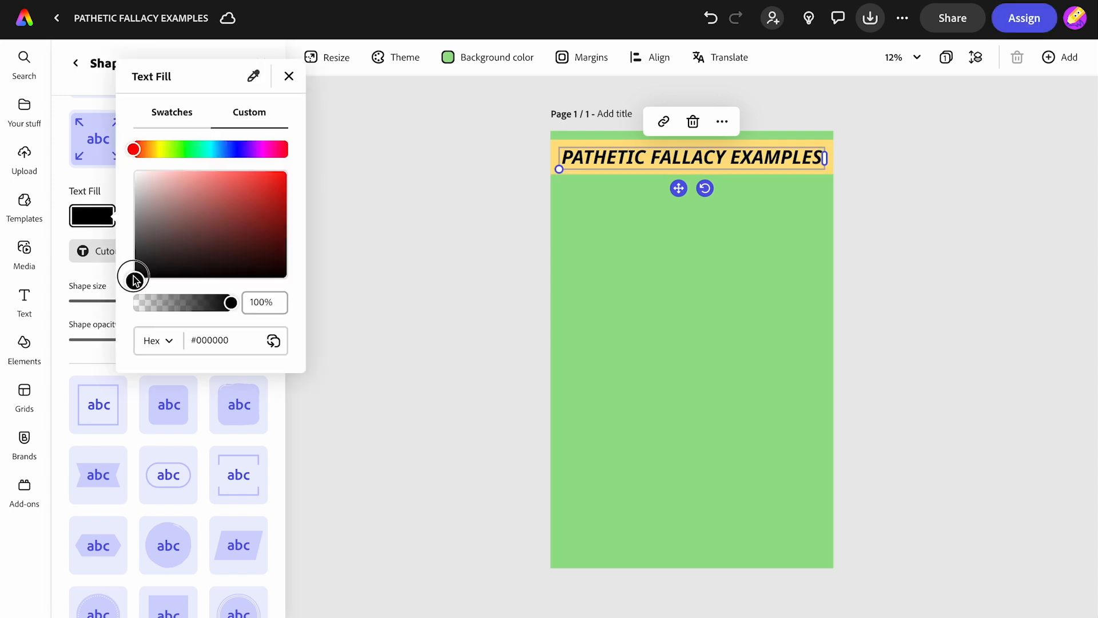
pyautogui.moveTo(134, 281); pyautogui.dragTo(130, 162)
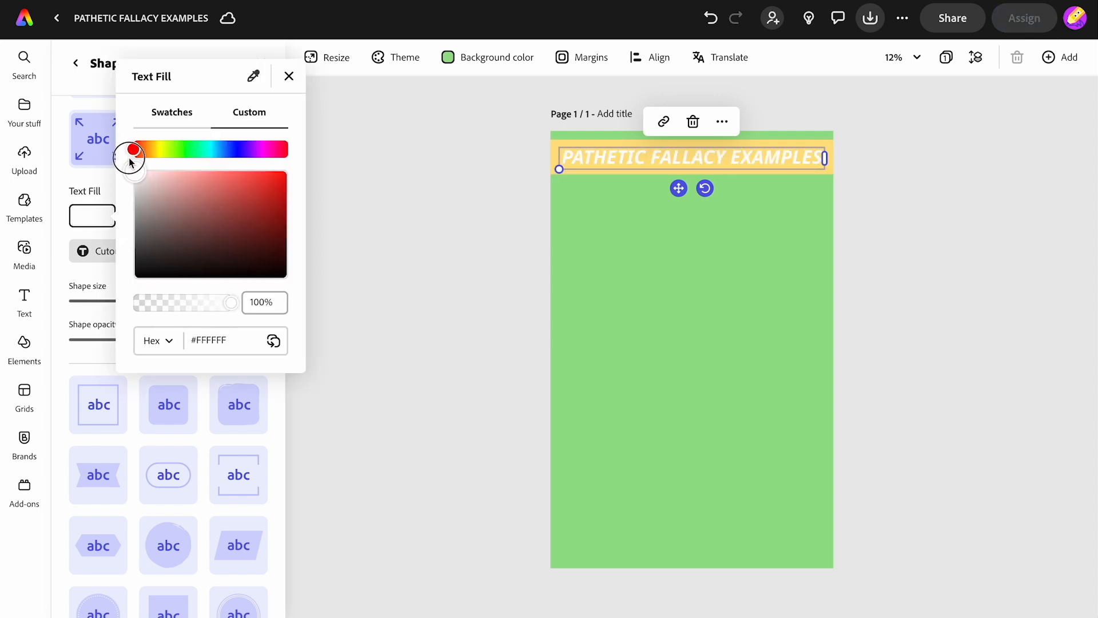
pyautogui.click(389, 205)
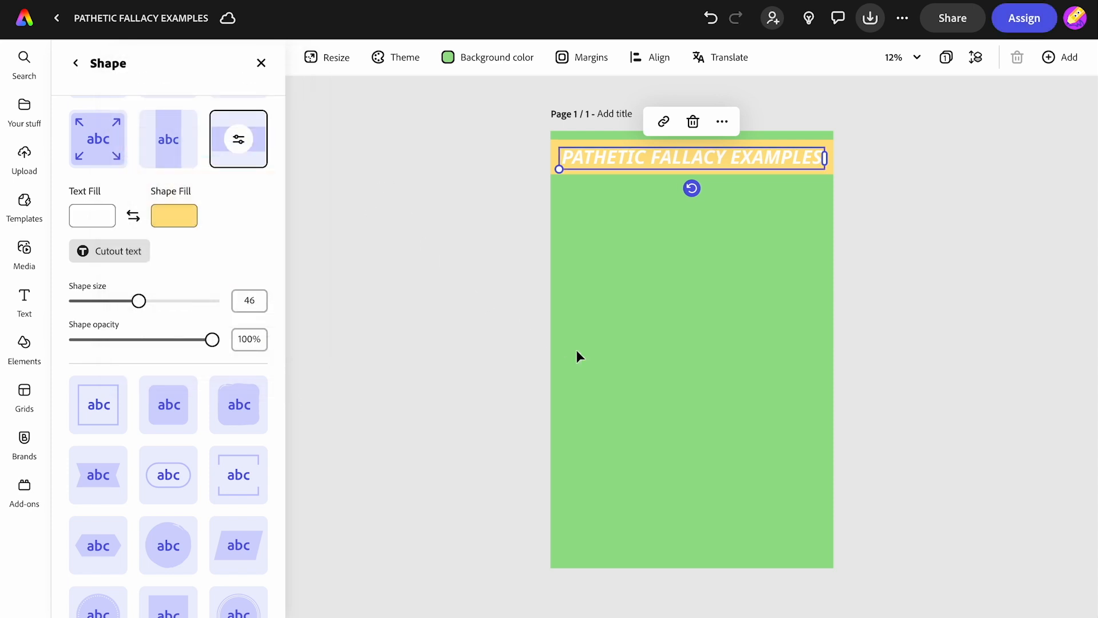
# Darken the page background to a deeper, more saturated green
pyautogui.click(479, 58)
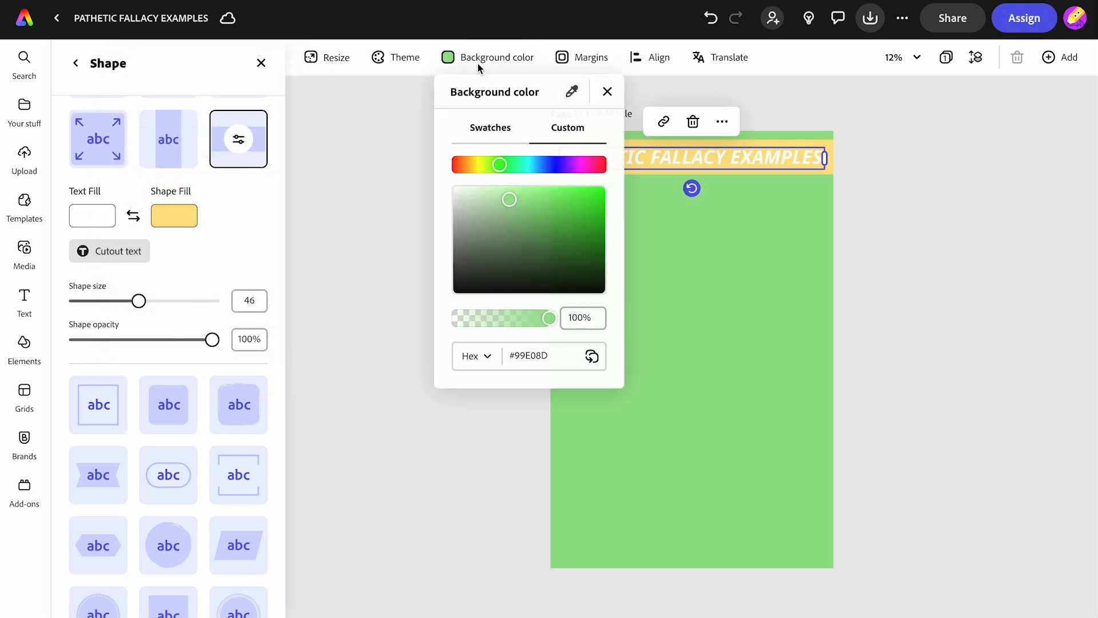
pyautogui.moveTo(515, 203)
pyautogui.mouseDown()
pyautogui.moveTo(518, 226)
pyautogui.moveTo(525, 218)
pyautogui.moveTo(505, 221)
pyautogui.moveTo(532, 209)
pyautogui.mouseUp()
pyautogui.click(385, 209)
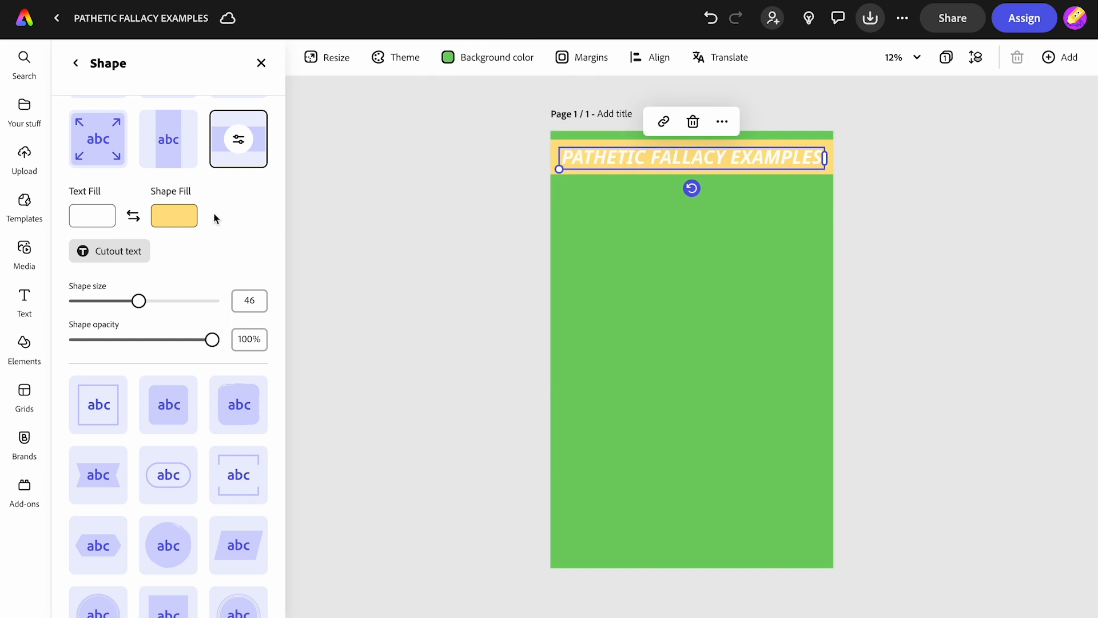
# Change the title band's shape fill to a stronger golden yellow, about #FCC61E, and deselect the title
pyautogui.click(181, 222)
pyautogui.moveTo(290, 172); pyautogui.dragTo(349, 173)
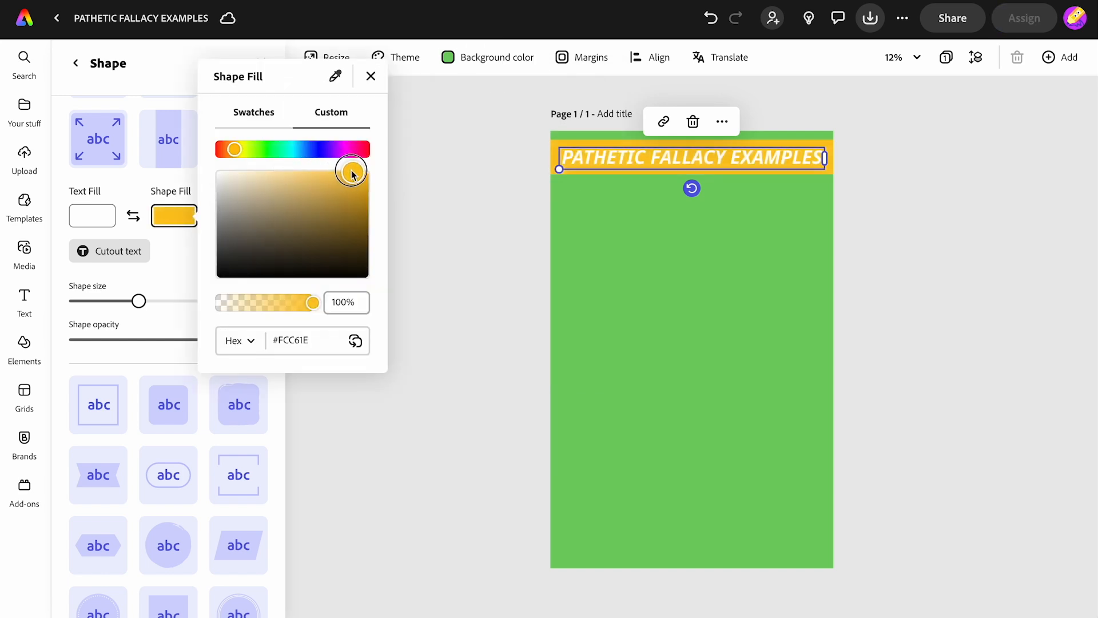
pyautogui.click(492, 207)
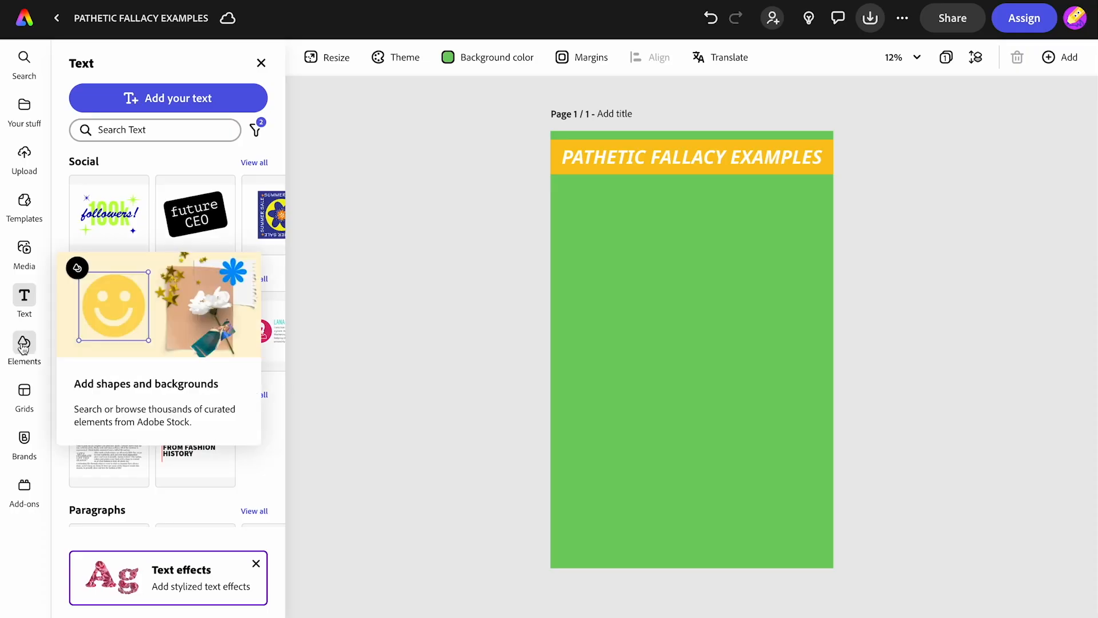
# Add a plain rectangle shape, place it below the title and stretch it into a thin band spanning the page's full width
pyautogui.click(24, 346)
pyautogui.click(266, 95)
pyautogui.click(182, 99)
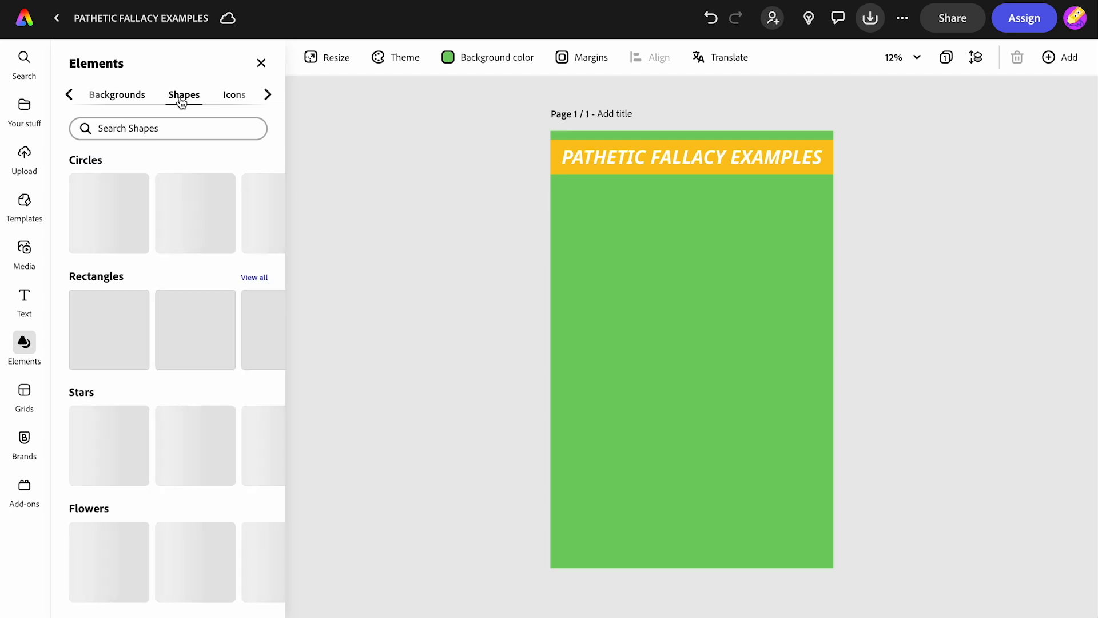
pyautogui.click(189, 351)
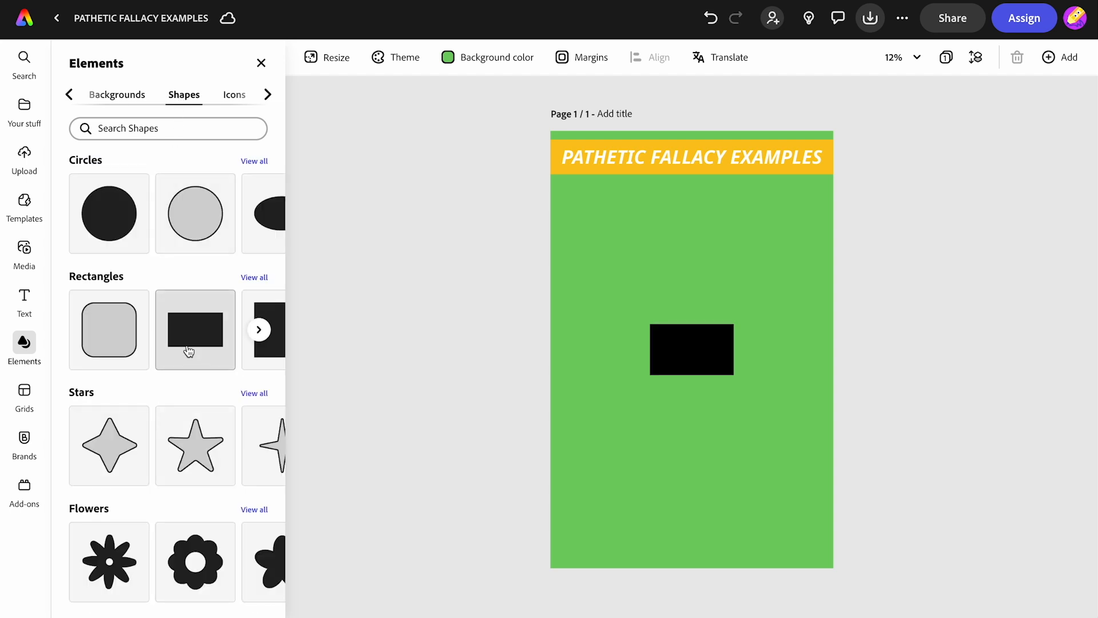
pyautogui.moveTo(692, 350); pyautogui.dragTo(896, 223)
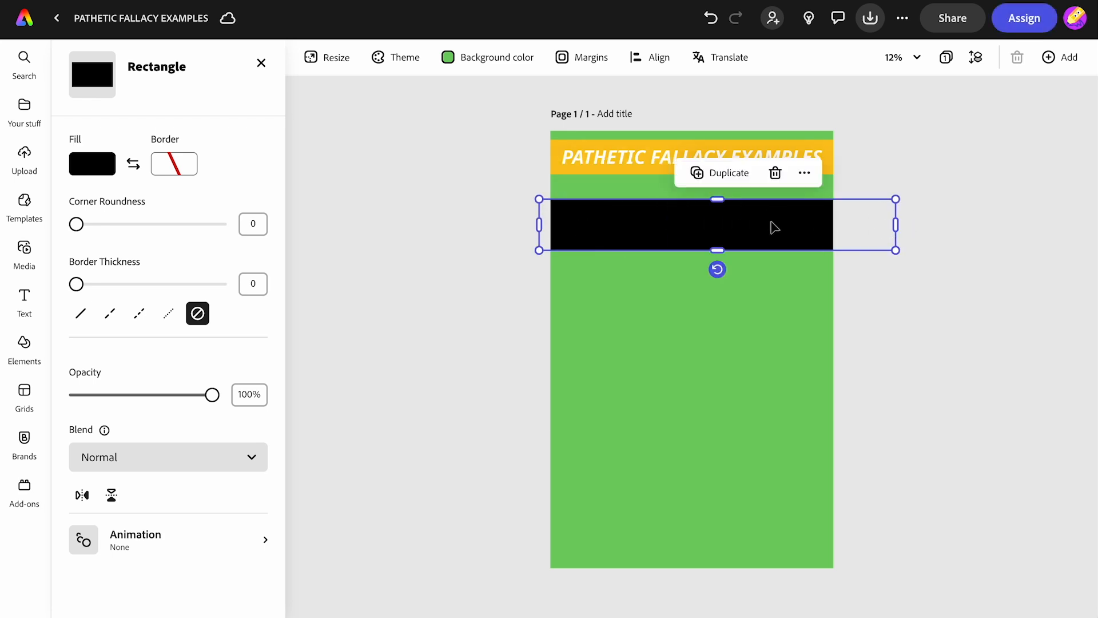
pyautogui.moveTo(714, 250); pyautogui.dragTo(714, 224)
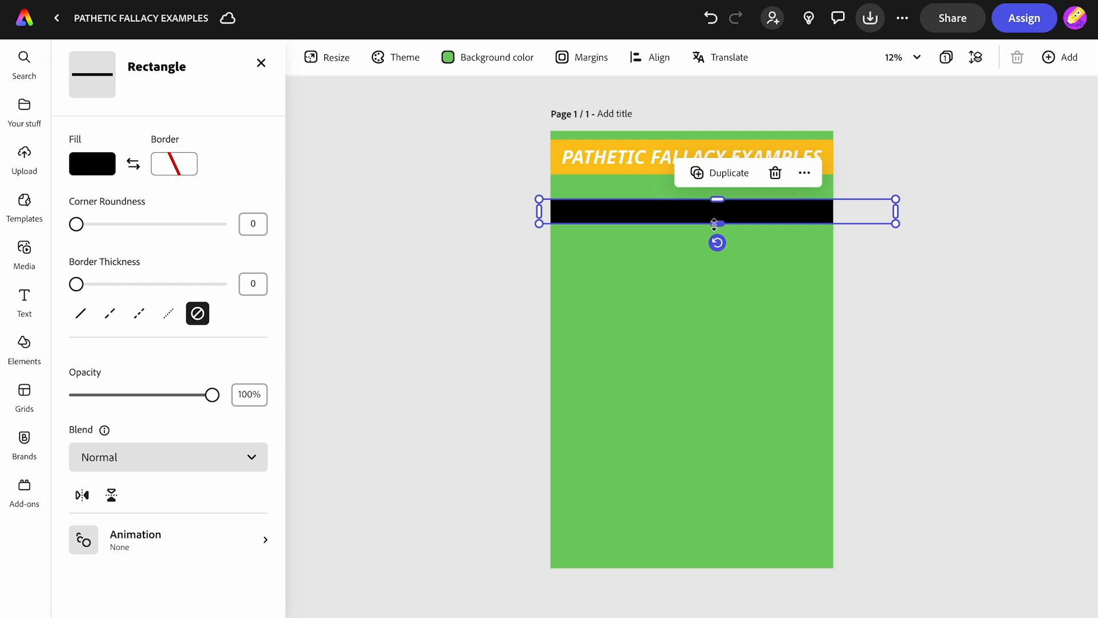
# Fill the new rectangle with the golden yellow sampled from the title band and deselect it
pyautogui.click(92, 170)
pyautogui.click(250, 29)
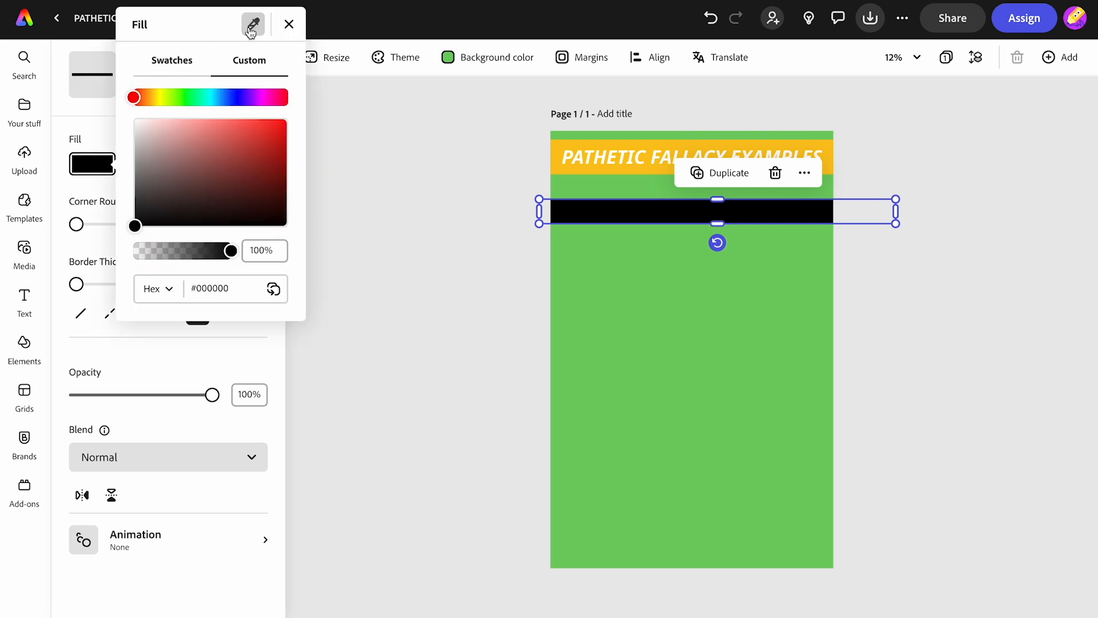
pyautogui.click(579, 150)
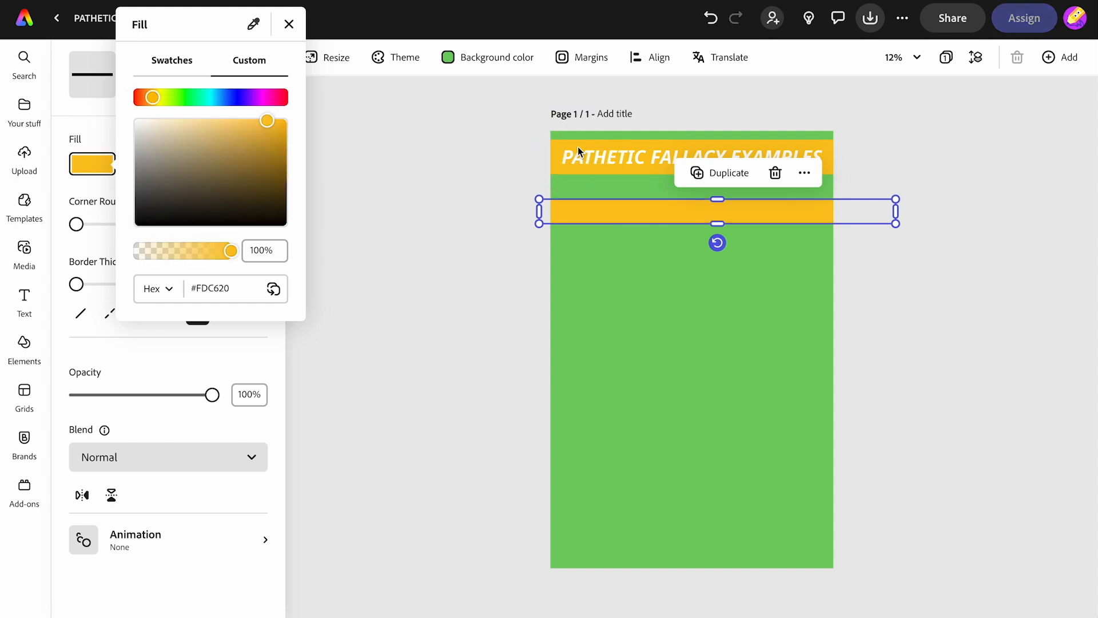
pyautogui.click(459, 250)
pyautogui.click(458, 249)
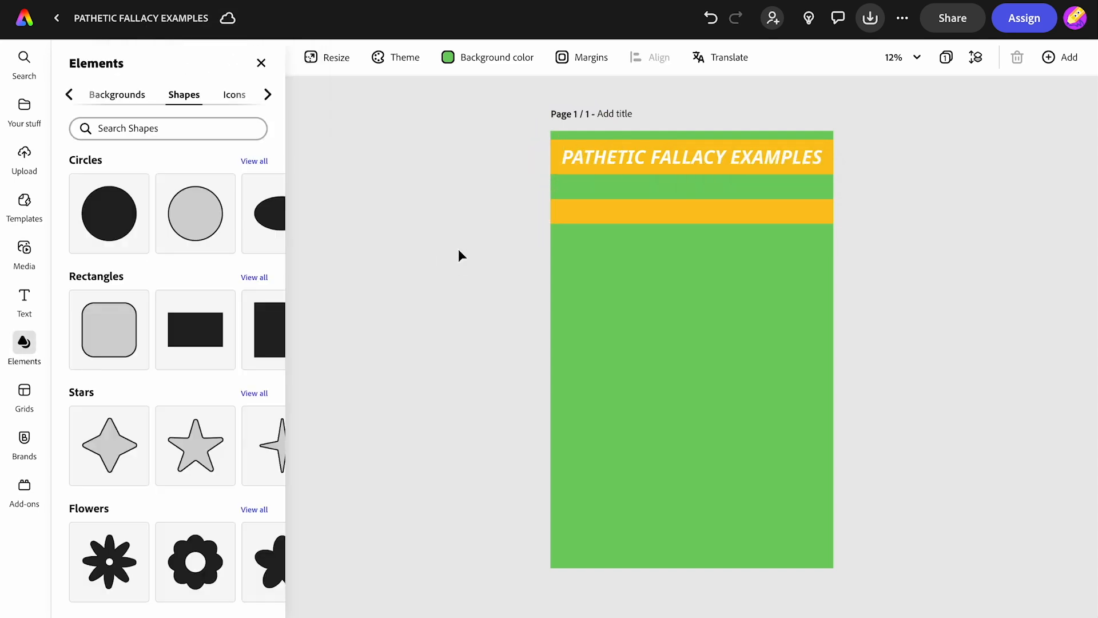
# Add the text "RAIN", shrink it to size 230 and place it on the left part of the thin yellow band
pyautogui.click(25, 303)
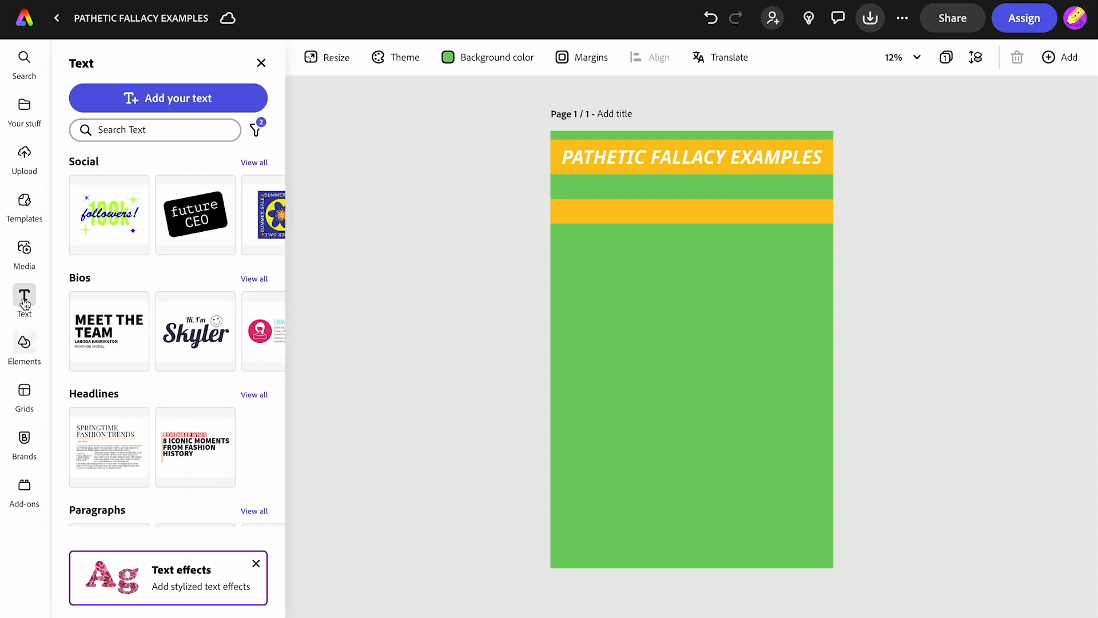
pyautogui.click(153, 98)
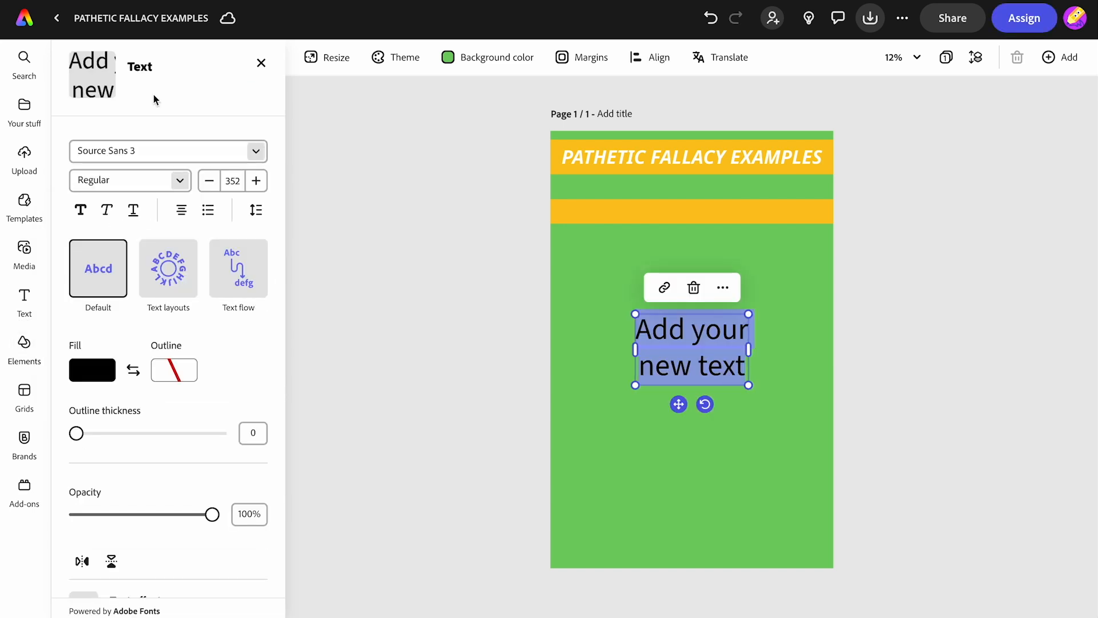
pyautogui.write('RAIN')
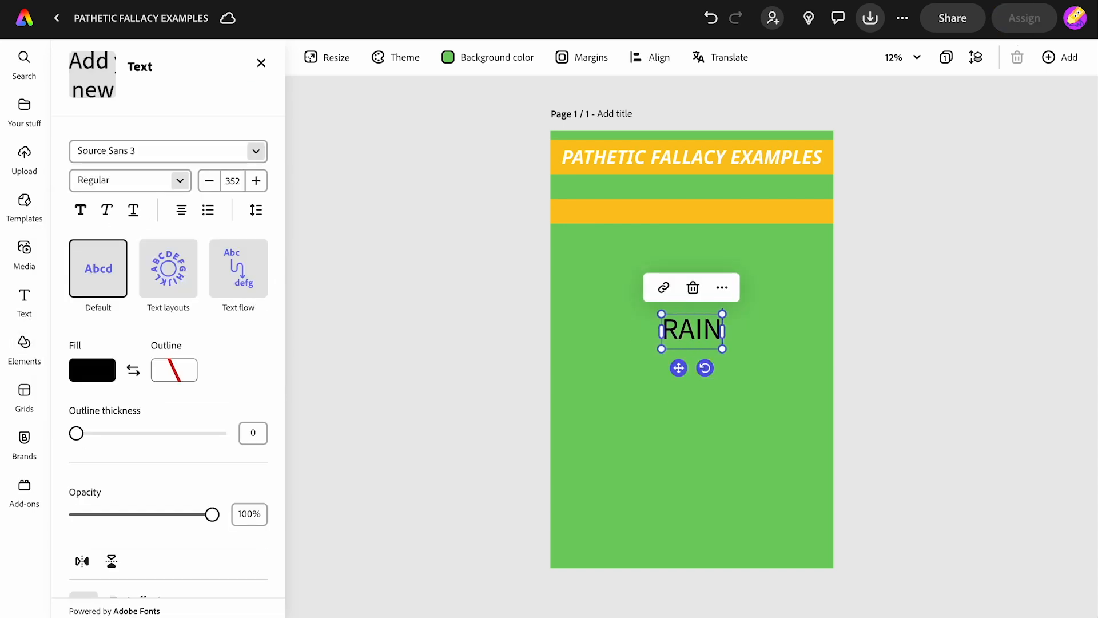
pyautogui.moveTo(723, 350); pyautogui.dragTo(702, 337)
pyautogui.moveTo(668, 357); pyautogui.dragTo(620, 244)
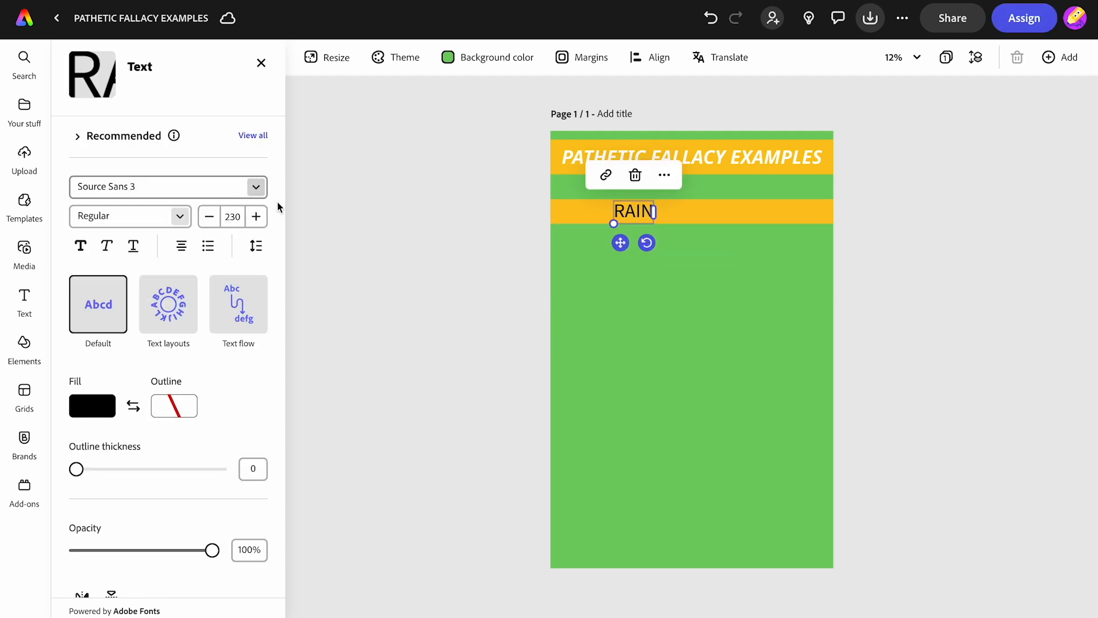
# Match the RAIN label to the title's typeface by setting its font to Noto Sans Bold Italic
pyautogui.click(619, 147)
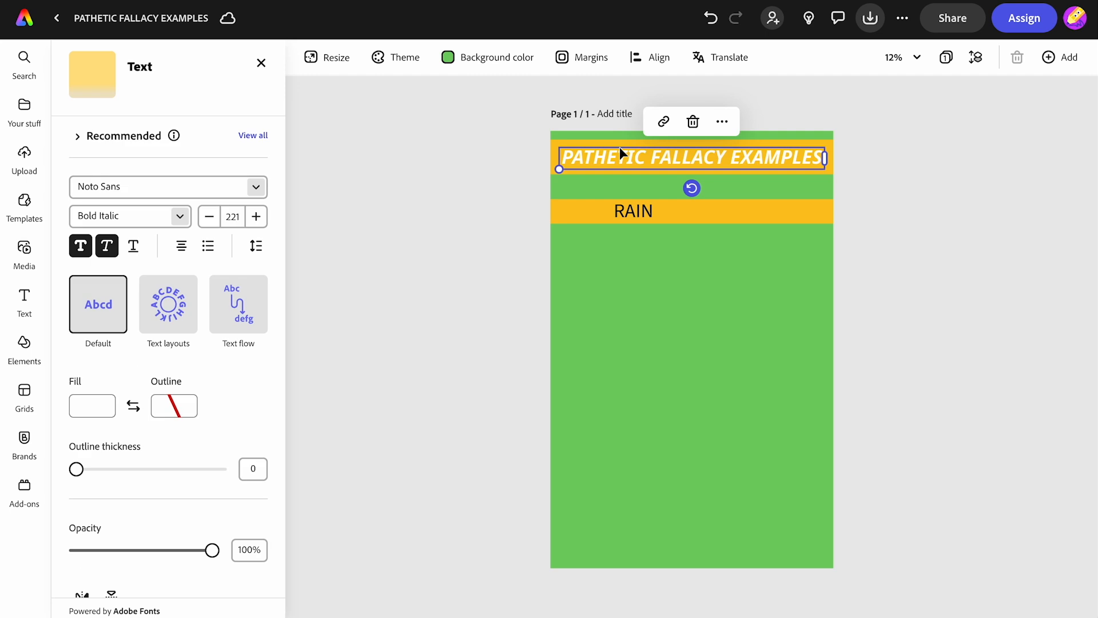
pyautogui.write('noto')
pyautogui.write(' sans bold')
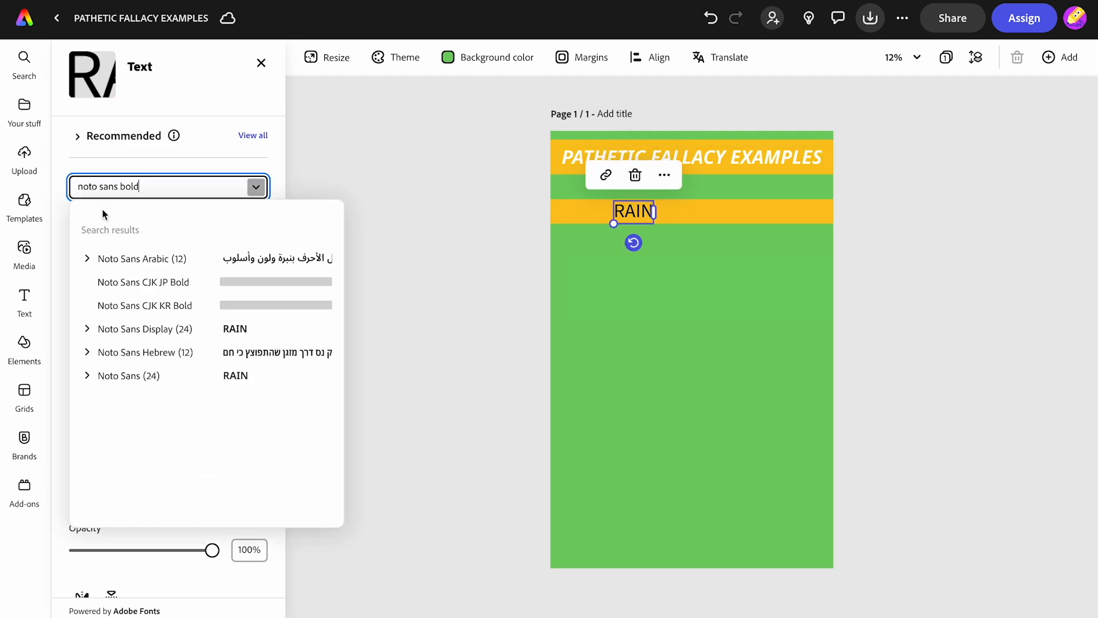
pyautogui.click(87, 375)
pyautogui.click(112, 466)
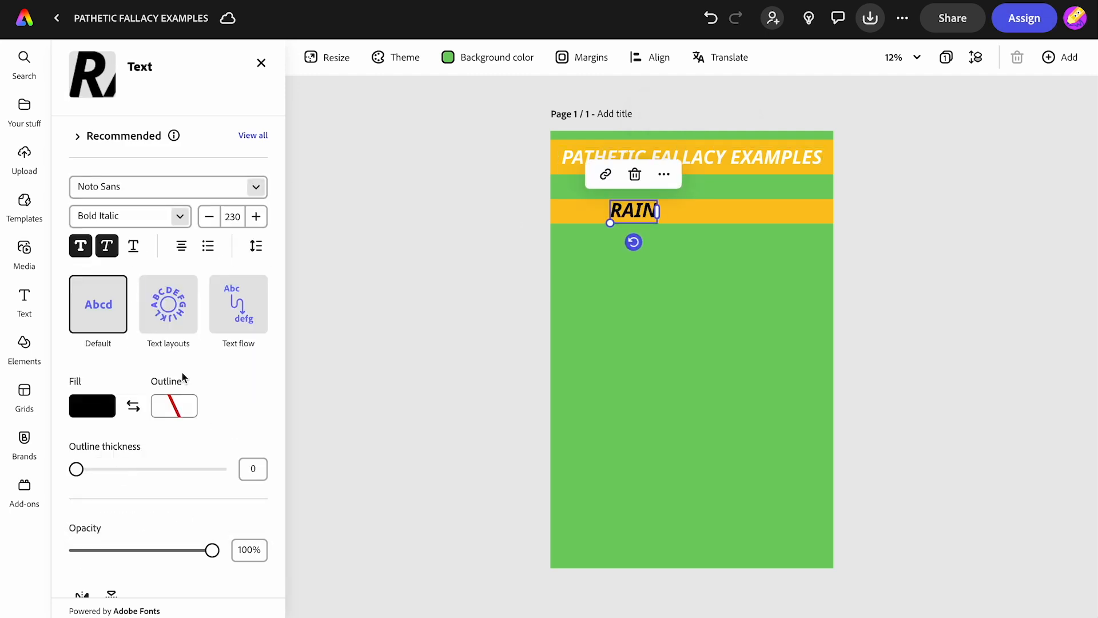
# Colour the RAIN label white (#FFFFFF) and shrink it to size 183 so it fits inside the thin yellow band
pyautogui.click(101, 405)
pyautogui.moveTo(132, 449); pyautogui.dragTo(128, 339)
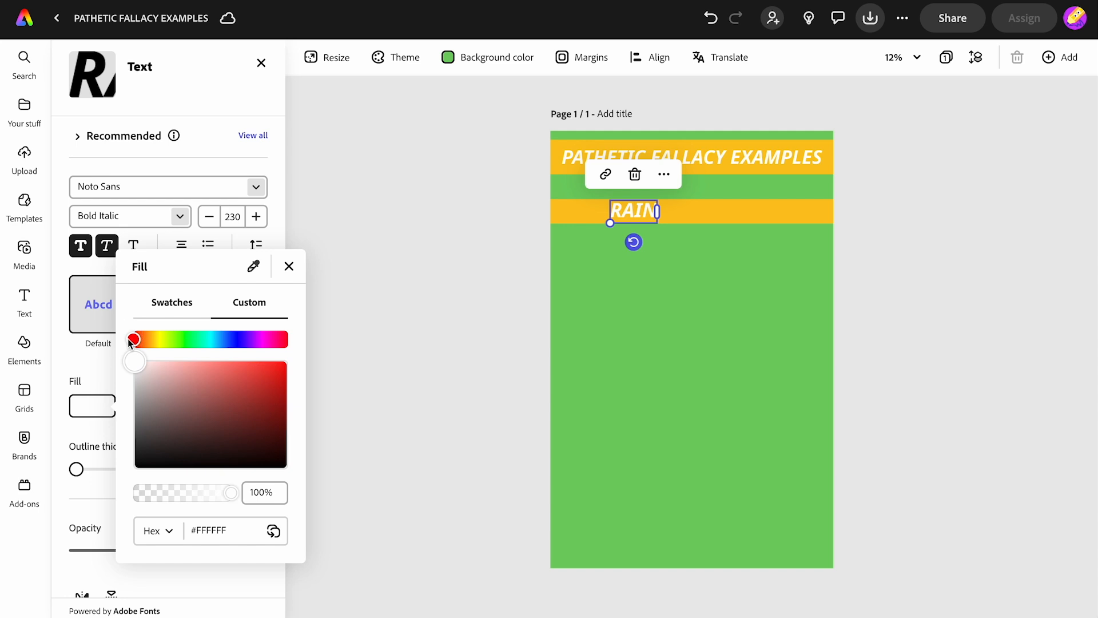
pyautogui.click(394, 246)
pyautogui.moveTo(613, 222)
pyautogui.mouseDown()
pyautogui.moveTo(633, 208)
pyautogui.moveTo(623, 209)
pyautogui.mouseUp()
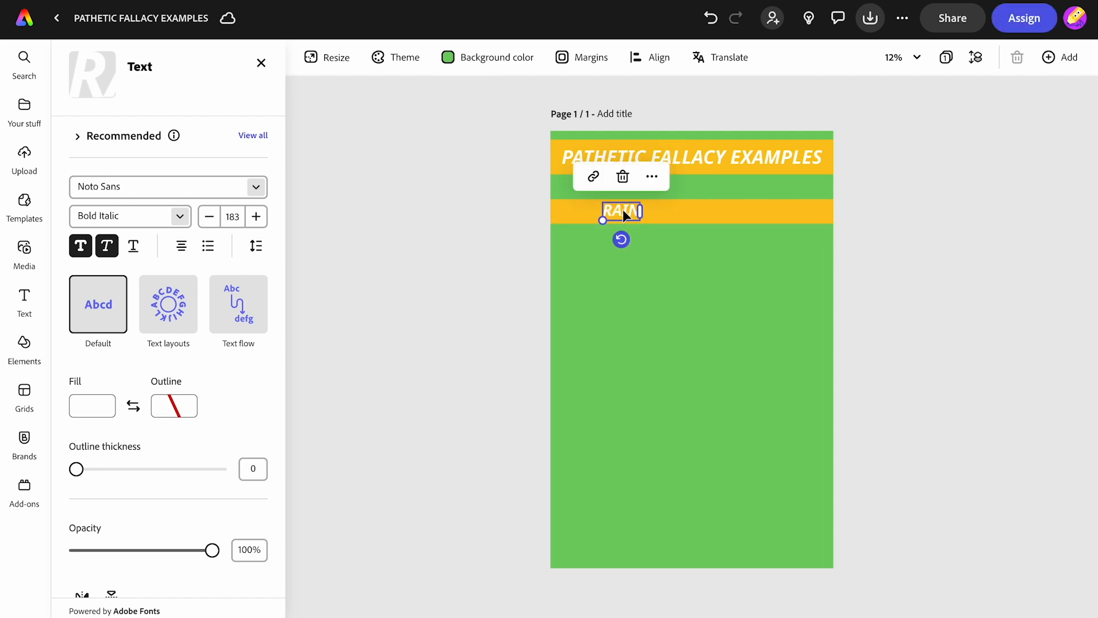
# Duplicate the RAIN label, place the copy on the right part of the band and change its text to "SUN"
pyautogui.click(652, 178)
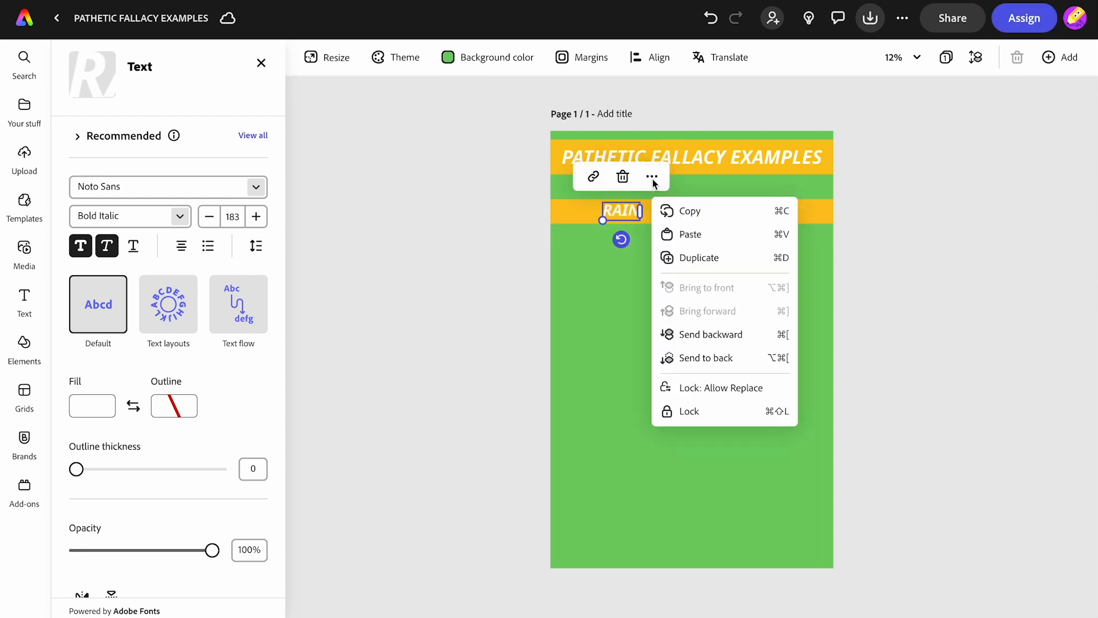
pyautogui.click(680, 257)
pyautogui.moveTo(622, 215); pyautogui.dragTo(761, 213)
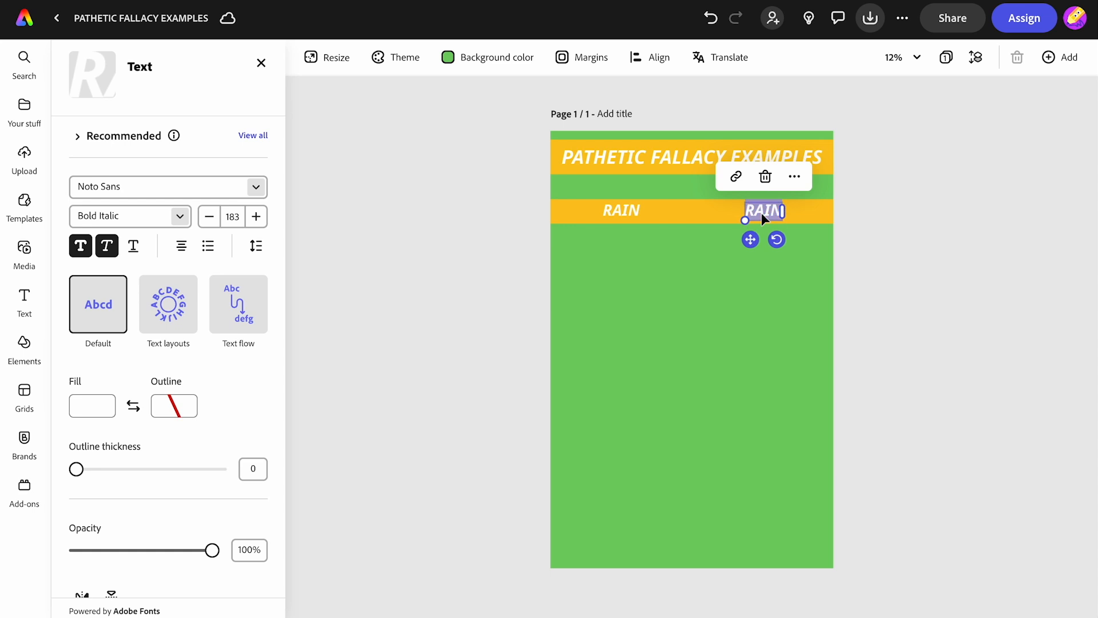
pyautogui.write('SUN')
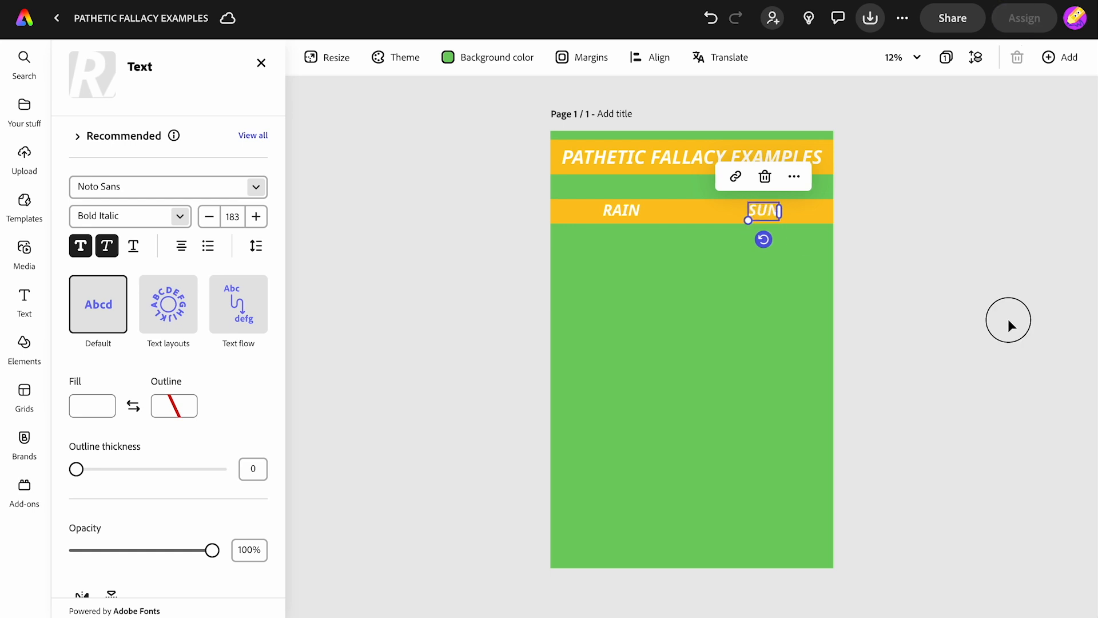
pyautogui.click(1008, 320)
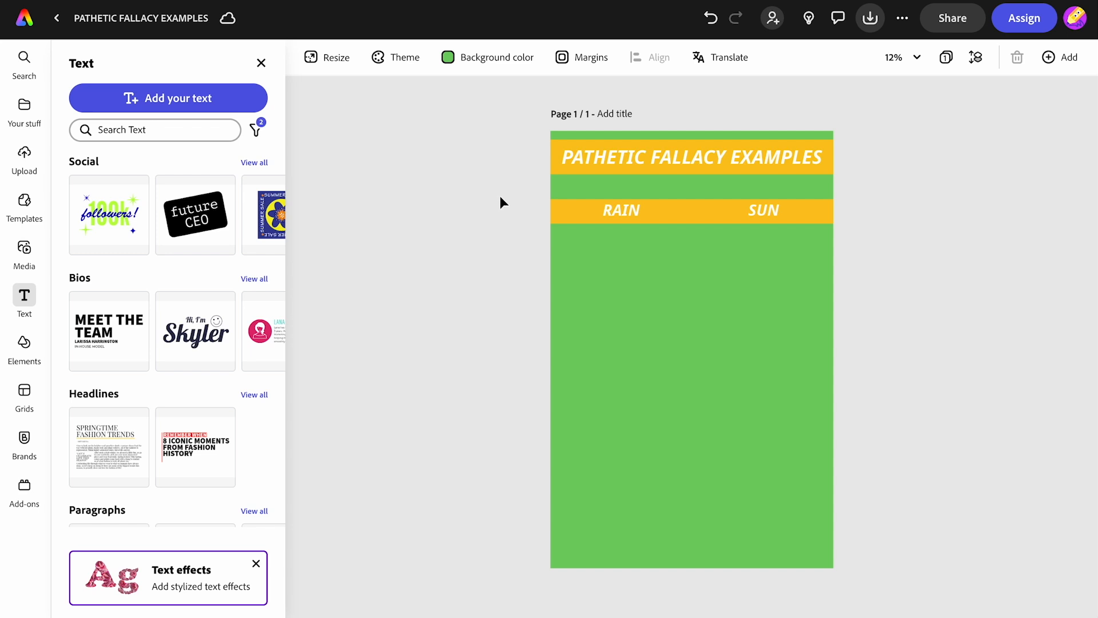
# Group the thin yellow band with its RAIN and SUN labels, duplicate the group and place the copy around the middle of the page
pyautogui.moveTo(501, 197); pyautogui.dragTo(843, 228)
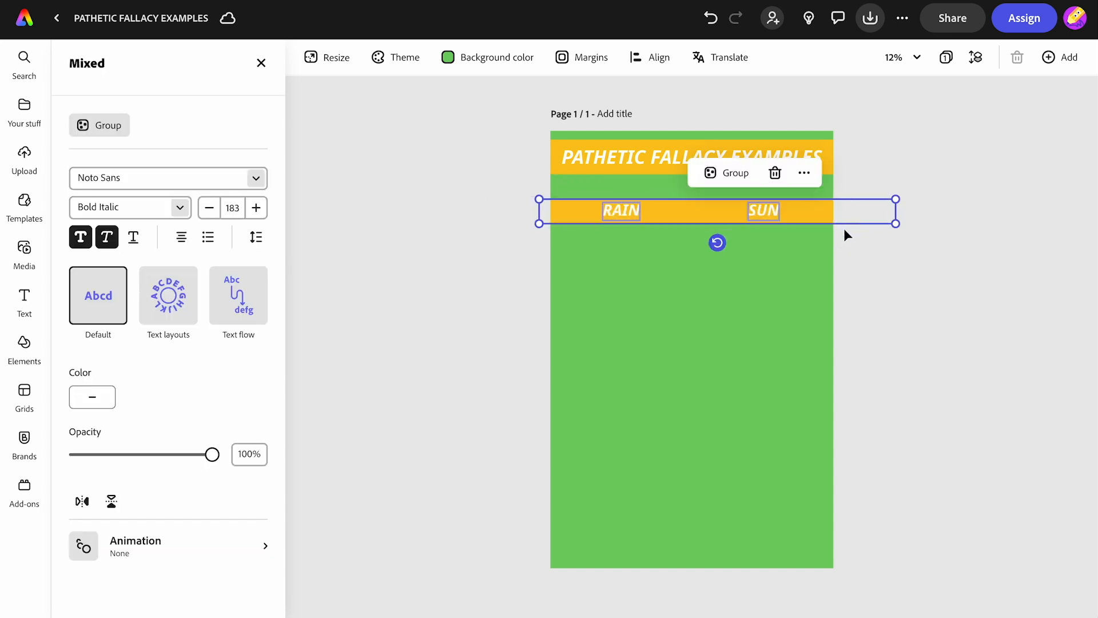
pyautogui.click(729, 173)
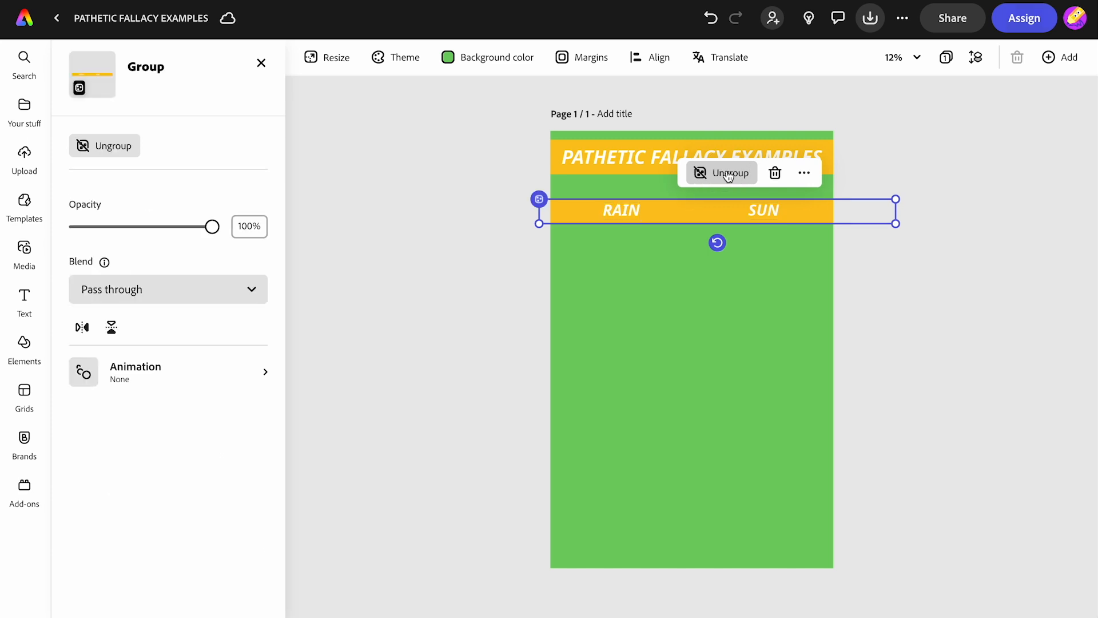
pyautogui.click(805, 173)
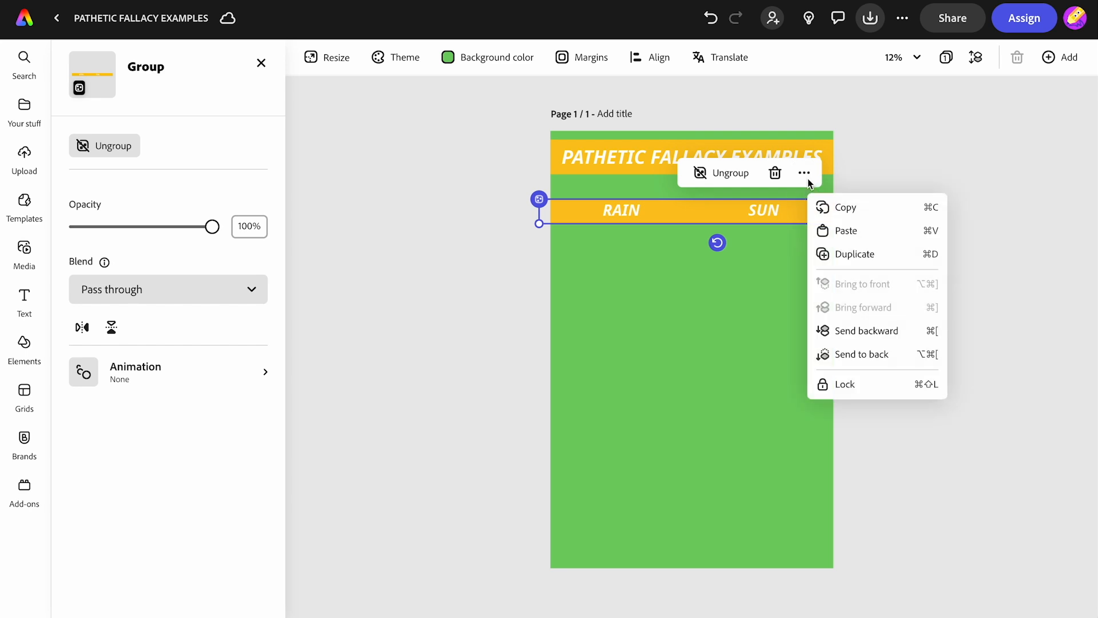
pyautogui.click(849, 258)
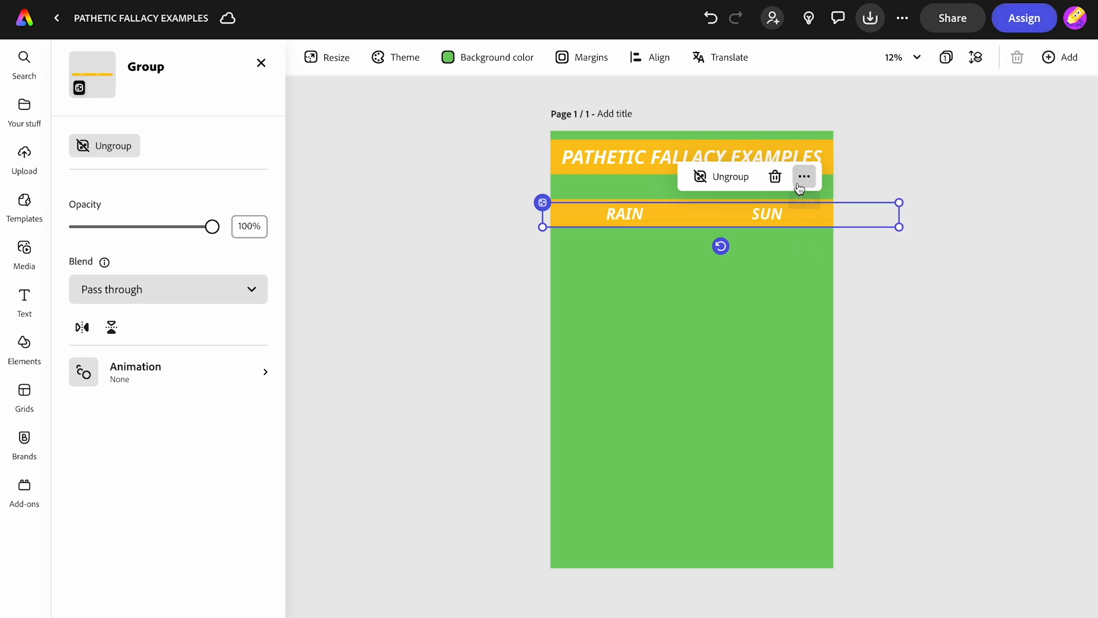
pyautogui.moveTo(770, 227); pyautogui.dragTo(768, 359)
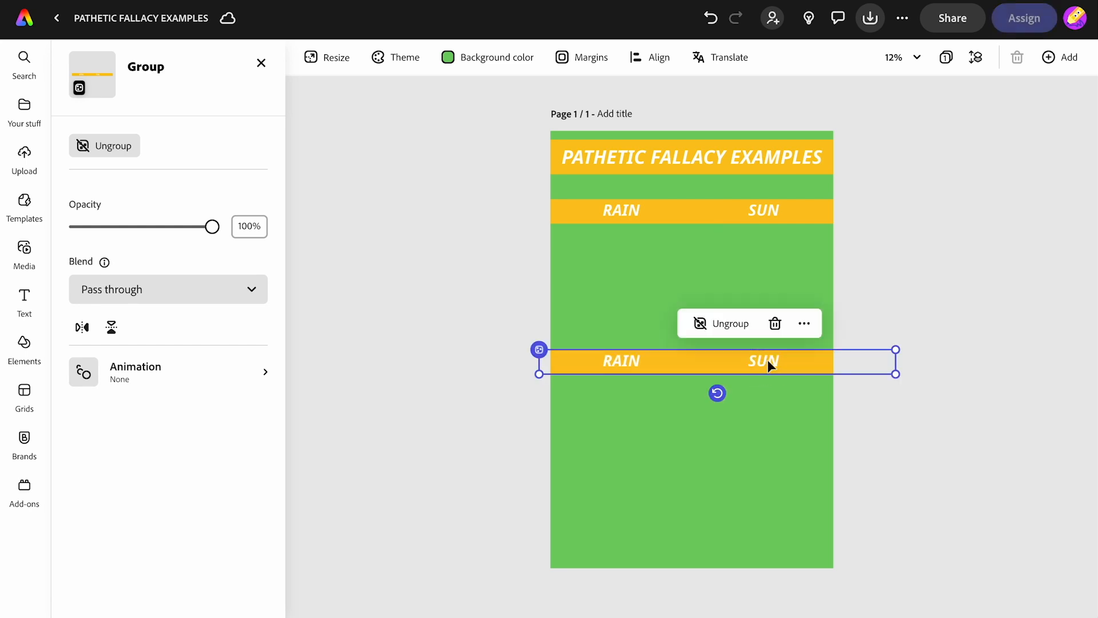
# Duplicate the middle band group and place the new copy in the lower part of the page
pyautogui.click(804, 323)
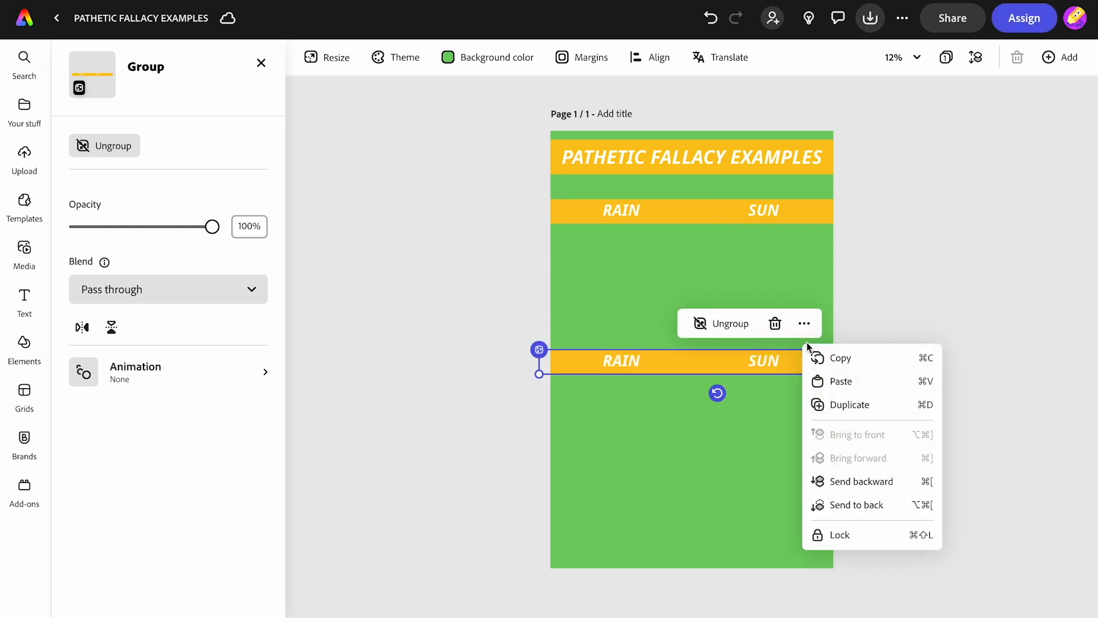
pyautogui.click(847, 405)
pyautogui.moveTo(778, 365); pyautogui.dragTo(770, 458)
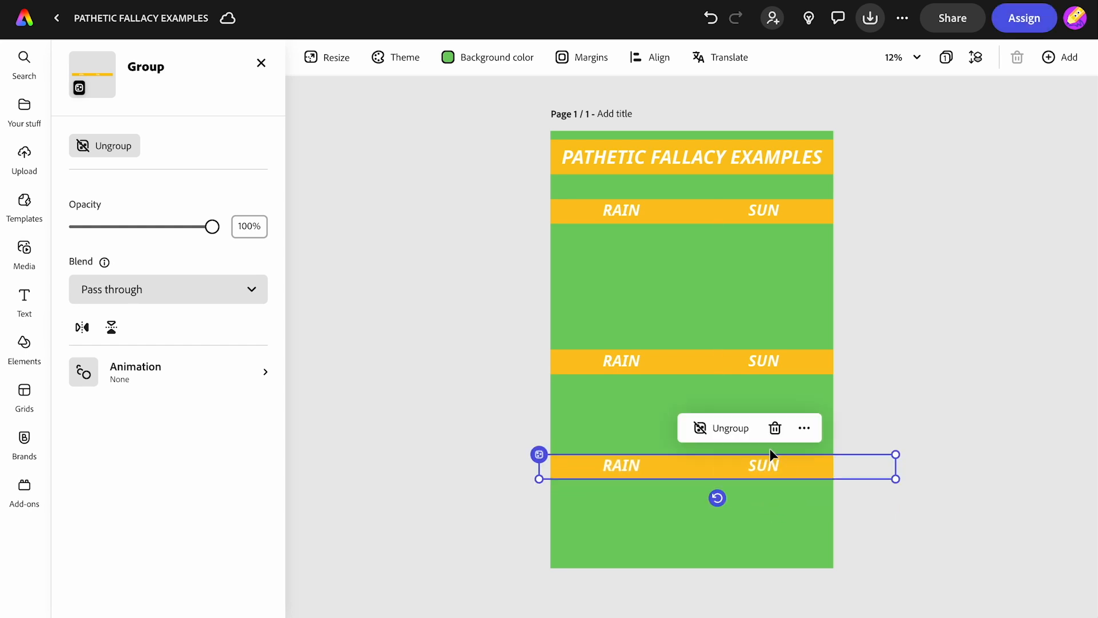
# Move the second and third bands up to space them evenly, and shift all three label bands slightly down together
pyautogui.click(763, 366)
pyautogui.moveTo(764, 367); pyautogui.dragTo(761, 330)
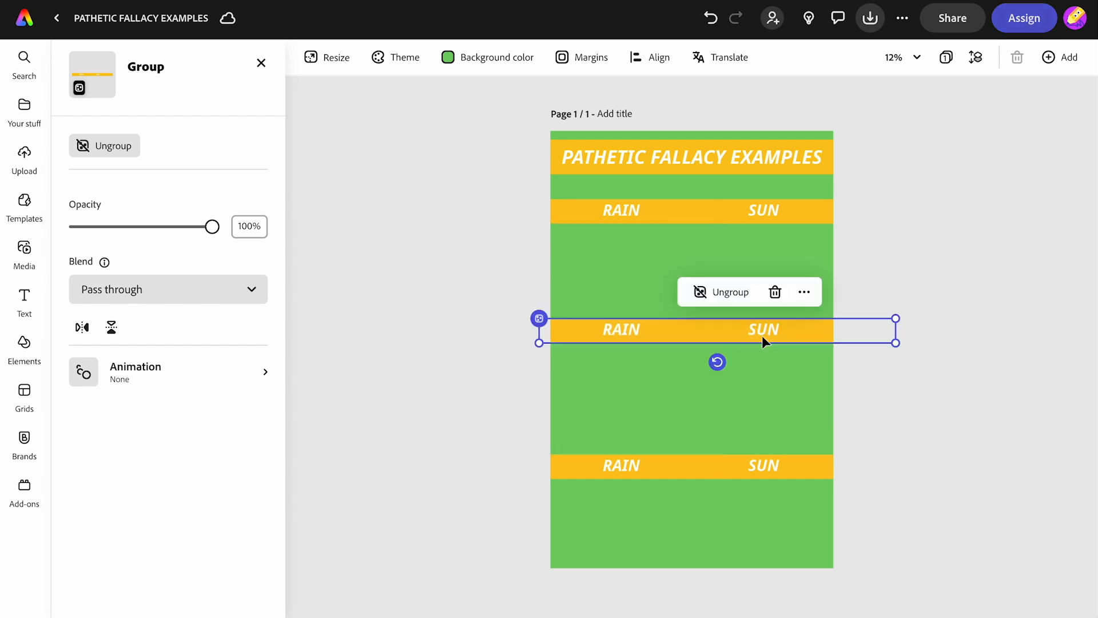
pyautogui.click(765, 463)
pyautogui.moveTo(766, 465); pyautogui.dragTo(764, 444)
pyautogui.click(966, 385)
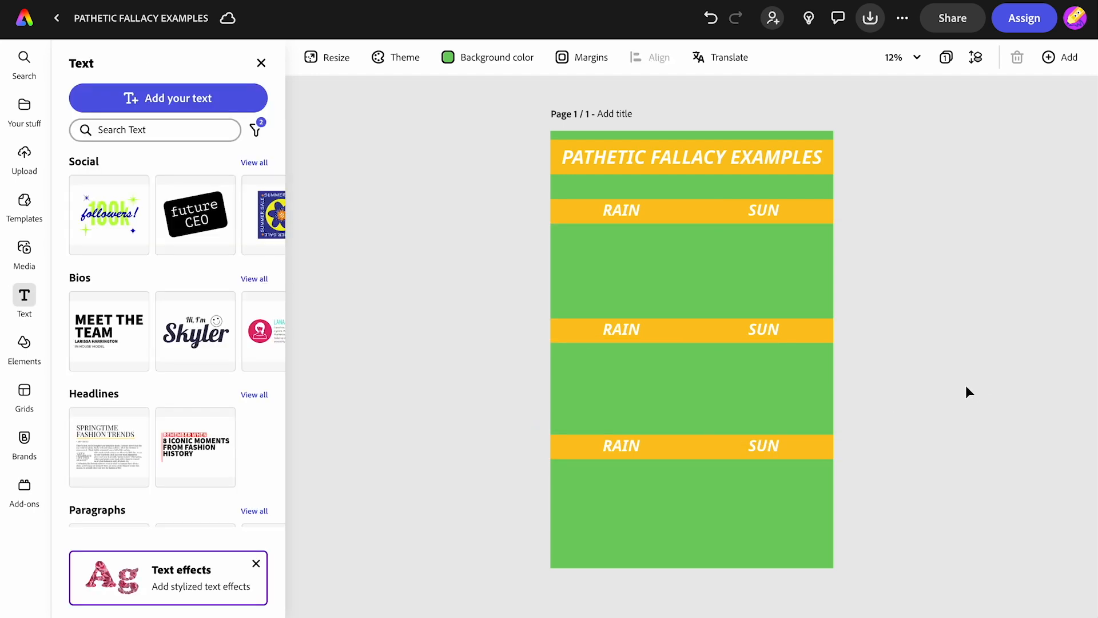
pyautogui.moveTo(482, 195); pyautogui.dragTo(849, 533)
pyautogui.moveTo(790, 451); pyautogui.dragTo(790, 458)
pyautogui.click(967, 411)
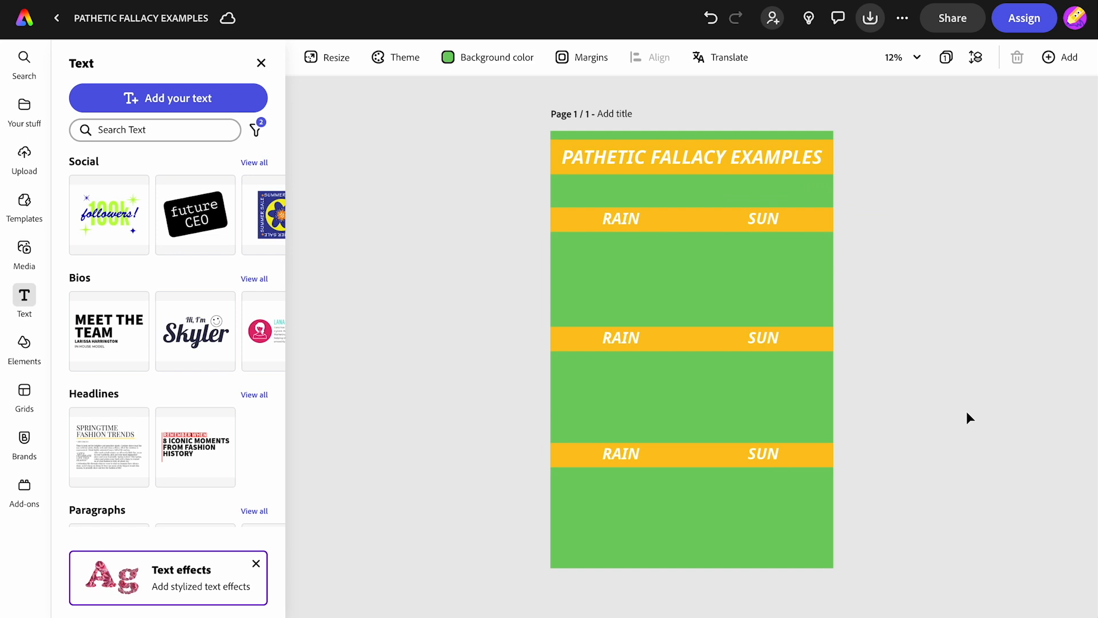
# Change the second band's labels to "SNOW" on the left and "WIND" on the right
pyautogui.doubleClick(617, 338)
pyautogui.doubleClick(616, 338)
pyautogui.write('SNOW')
pyautogui.click(761, 340)
pyautogui.doubleClick(761, 340)
pyautogui.write('WIND')
# Change the third band's labels to "STORM" on the left and "FOG" on the right, and deselect the text
pyautogui.doubleClick(613, 456)
pyautogui.write('STORM')
pyautogui.doubleClick(760, 452)
pyautogui.write('FOG')
pyautogui.click(921, 336)
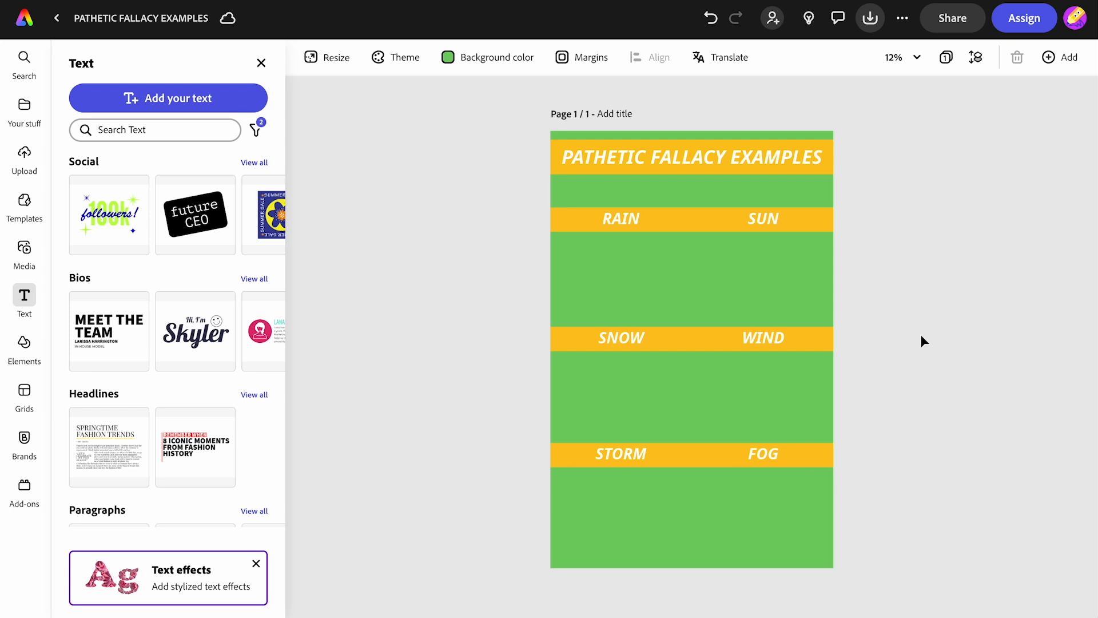
# Search the icons for "rain", add the outlined rain cloud, shrink it and place it below the RAIN label, slightly to its right
pyautogui.click(24, 344)
pyautogui.click(196, 94)
pyautogui.click(169, 128)
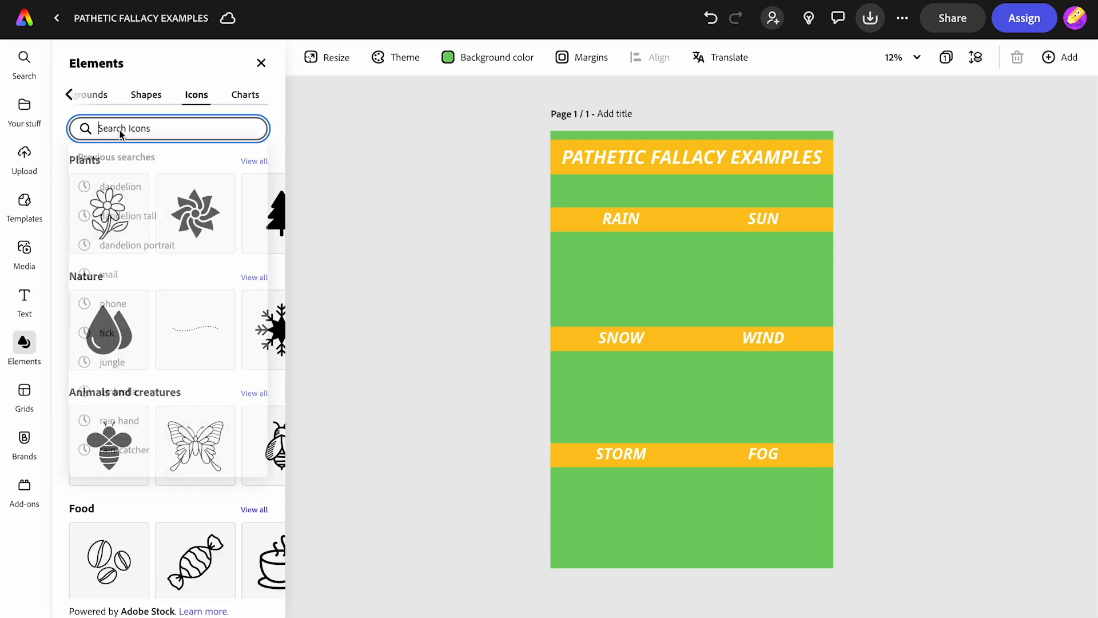
pyautogui.write('rain')
pyautogui.press('Return')
pyautogui.click(118, 221)
pyautogui.moveTo(689, 345); pyautogui.dragTo(623, 273)
pyautogui.moveTo(662, 313); pyautogui.dragTo(635, 285)
pyautogui.moveTo(612, 263); pyautogui.dragTo(645, 264)
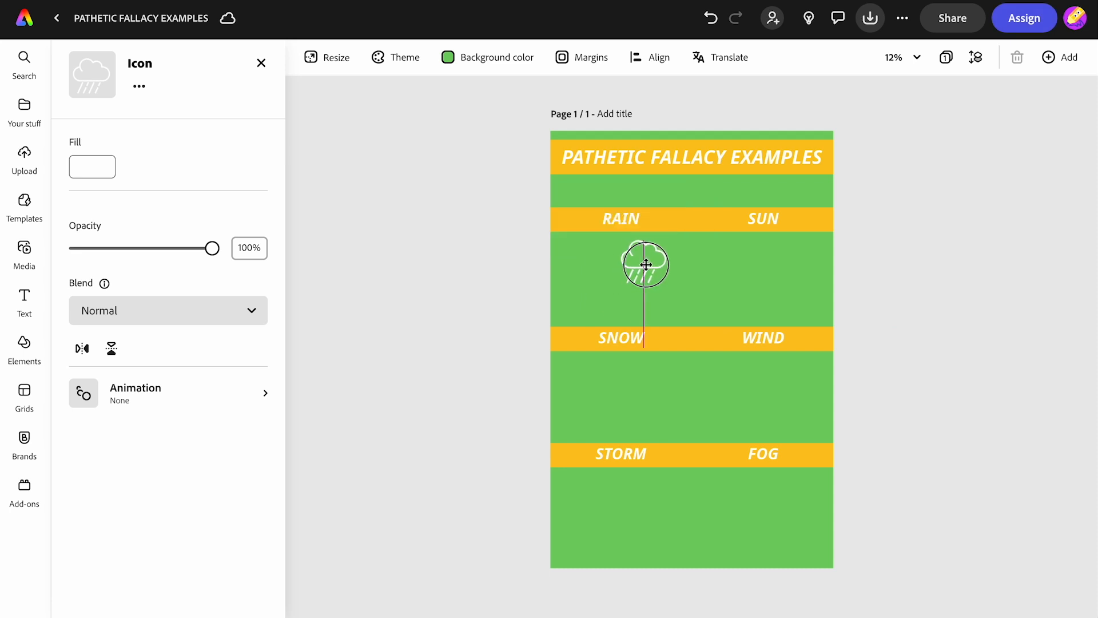
pyautogui.click(457, 212)
# Search the icons for "sun", add the sun with rays, shrink it and place it below the SUN label, slightly to its left
pyautogui.doubleClick(150, 130)
pyautogui.write('sun')
pyautogui.press('Return')
pyautogui.click(219, 220)
pyautogui.moveTo(692, 348); pyautogui.dragTo(775, 273)
pyautogui.moveTo(812, 310); pyautogui.dragTo(790, 289)
pyautogui.moveTo(763, 263); pyautogui.dragTo(743, 267)
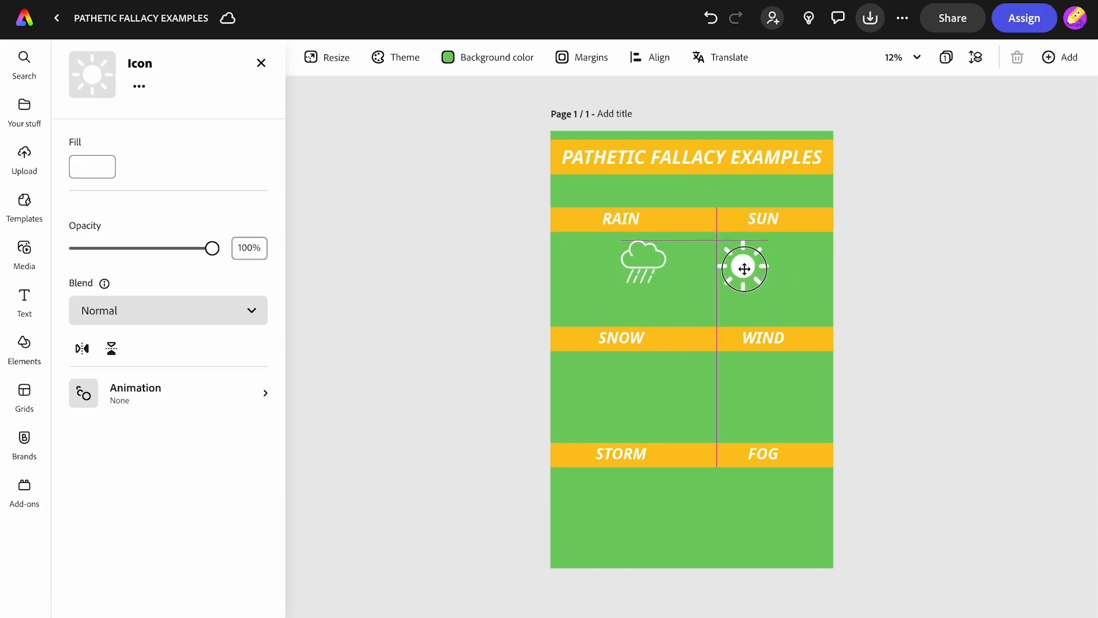
pyautogui.click(458, 212)
# Search the icons for "snow" and place a small snowflake below the SNOW label, slightly to its right
pyautogui.doubleClick(147, 133)
pyautogui.write('snow')
pyautogui.press('Return')
pyautogui.click(102, 239)
pyautogui.moveTo(691, 348); pyautogui.dragTo(650, 379)
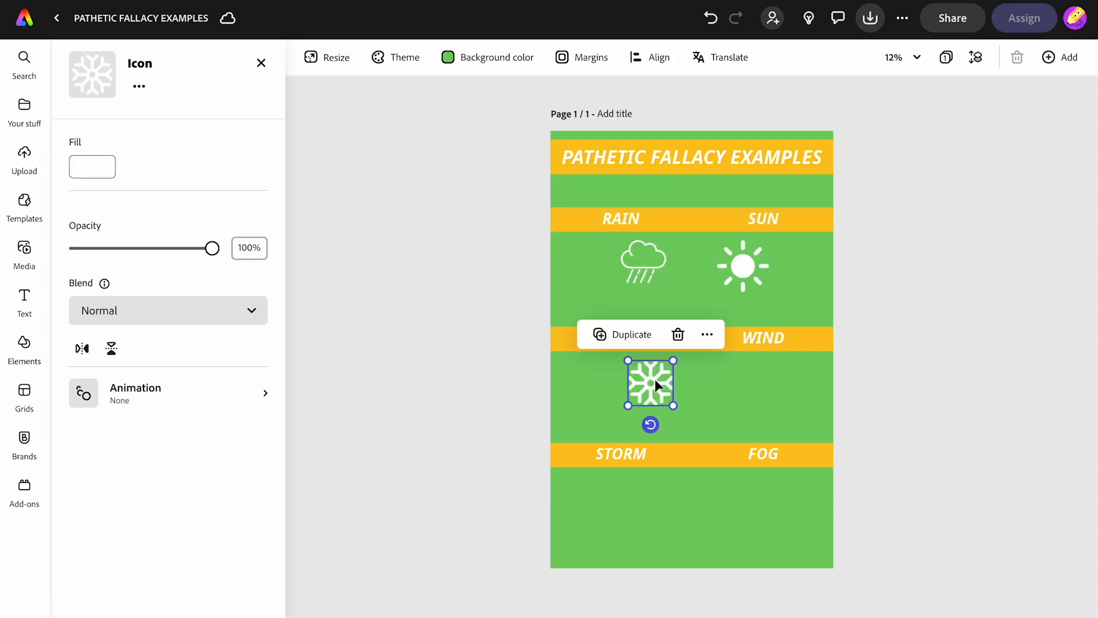
pyautogui.click(458, 212)
# Search the icons for "wind" and place a small wind icon below the WIND label, aligned under the sun icon
pyautogui.doubleClick(148, 130)
pyautogui.write('wind')
pyautogui.press('Return')
pyautogui.click(185, 324)
pyautogui.moveTo(691, 348); pyautogui.dragTo(762, 391)
pyautogui.moveTo(726, 432); pyautogui.dragTo(738, 389)
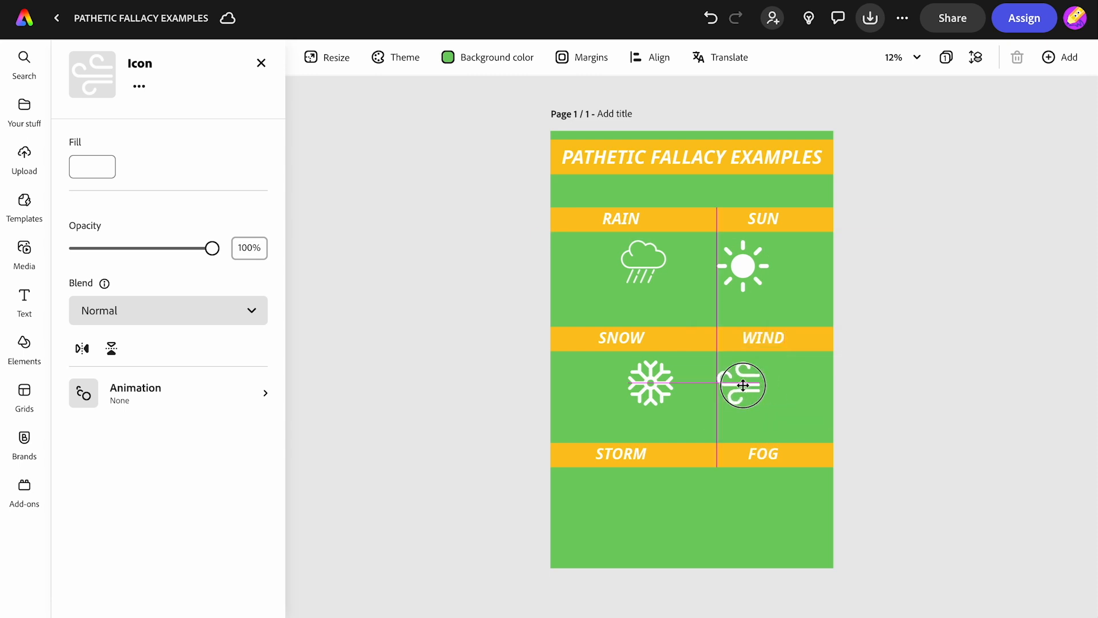
pyautogui.click(458, 211)
# Search the icons for "storm" and place a small lightning cloud below the STORM label, aligned under the snowflake
pyautogui.doubleClick(147, 130)
pyautogui.write('storm')
pyautogui.press('Return')
pyautogui.click(117, 219)
pyautogui.moveTo(692, 348); pyautogui.dragTo(651, 501)
pyautogui.click(458, 212)
# Search the icons for "fog" and place the layered mist line drawing below the FOG label, aligned under the wind icon
pyautogui.doubleClick(147, 129)
pyautogui.write('fog')
pyautogui.press('Return')
pyautogui.scroll(-10, 153, 336)
pyautogui.scroll(10, 152, 336)
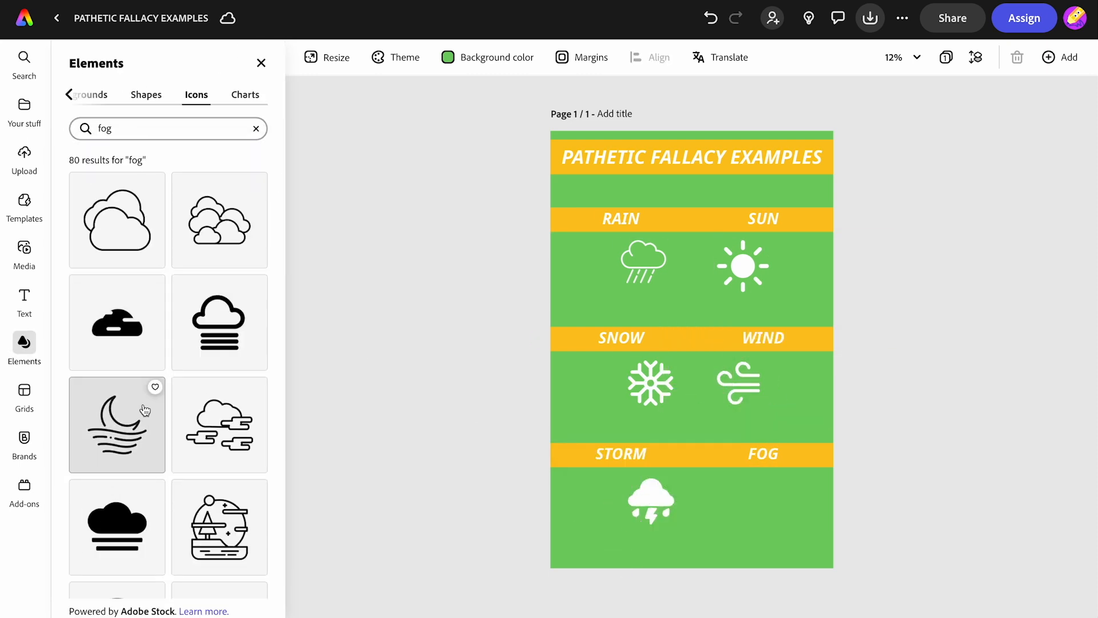
pyautogui.scroll(-5, 143, 409)
pyautogui.click(117, 220)
pyautogui.press('Delete')
pyautogui.scroll(-10, 171, 277)
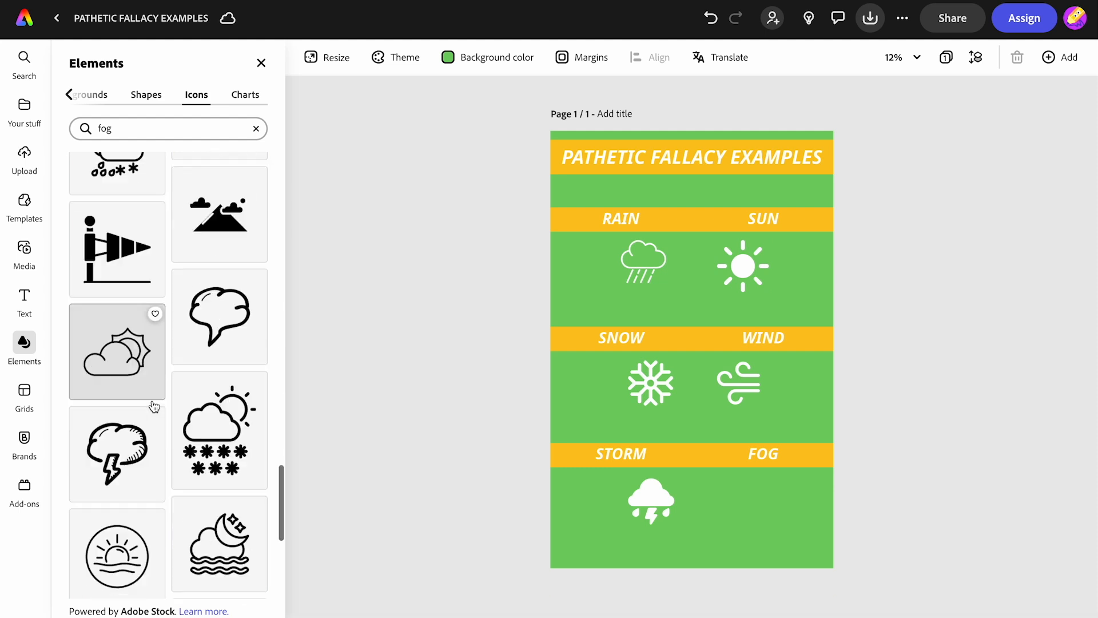
pyautogui.moveTo(221, 437); pyautogui.dragTo(761, 527)
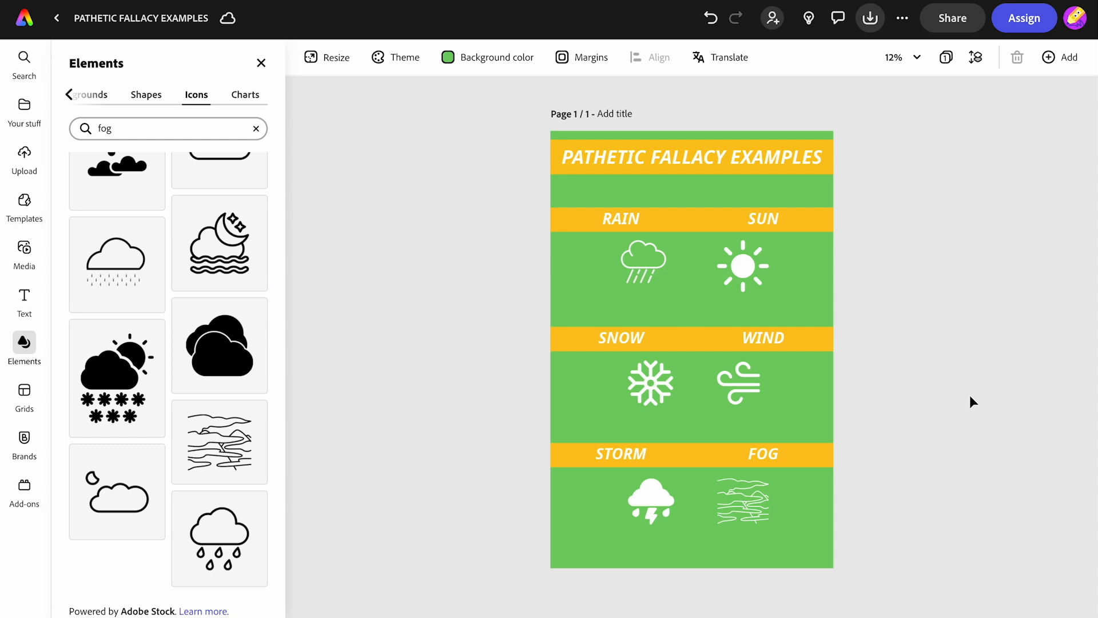
# Search the stock photos for "sad" and add the photo of the woman sitting curled up against a wall
pyautogui.click(262, 64)
pyautogui.click(23, 250)
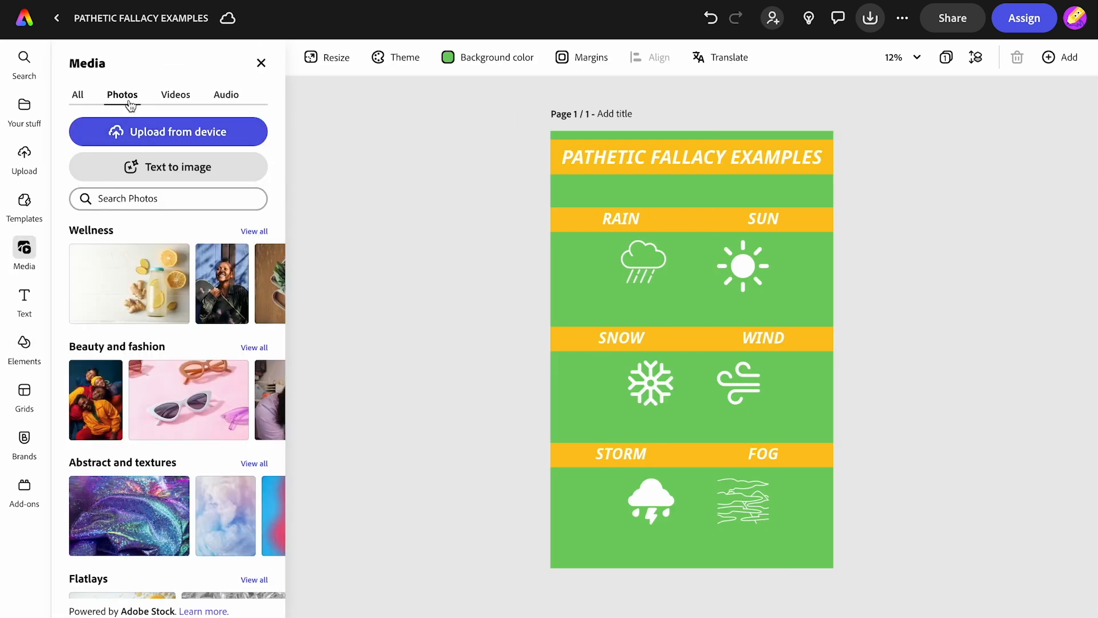
pyautogui.click(124, 205)
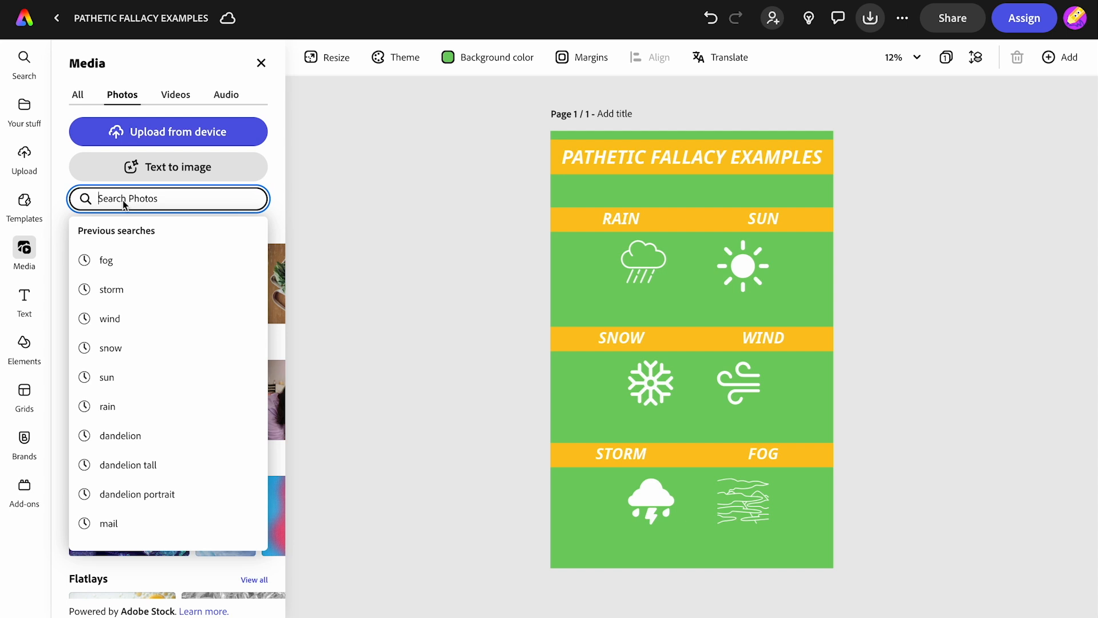
pyautogui.write('sad')
pyautogui.press('Return')
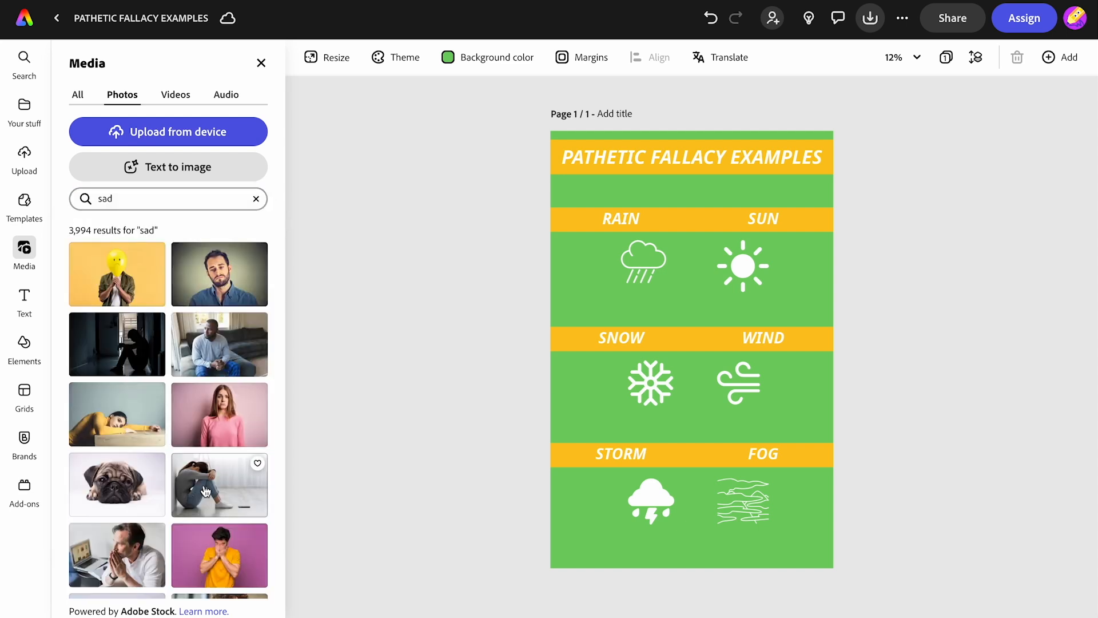
pyautogui.scroll(-2, 206, 486)
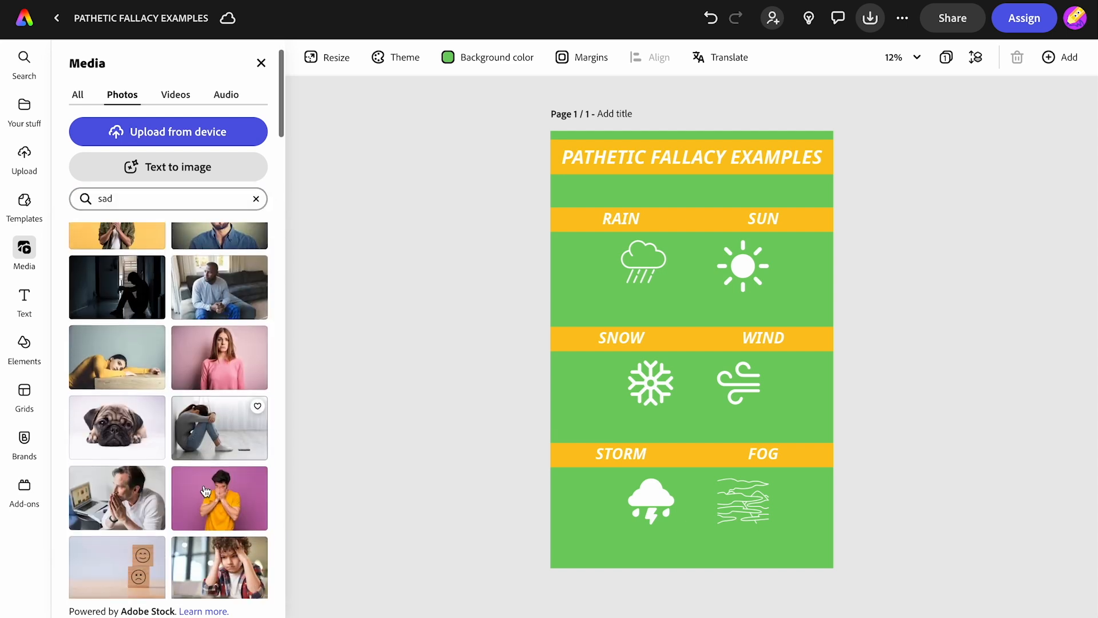
pyautogui.click(204, 440)
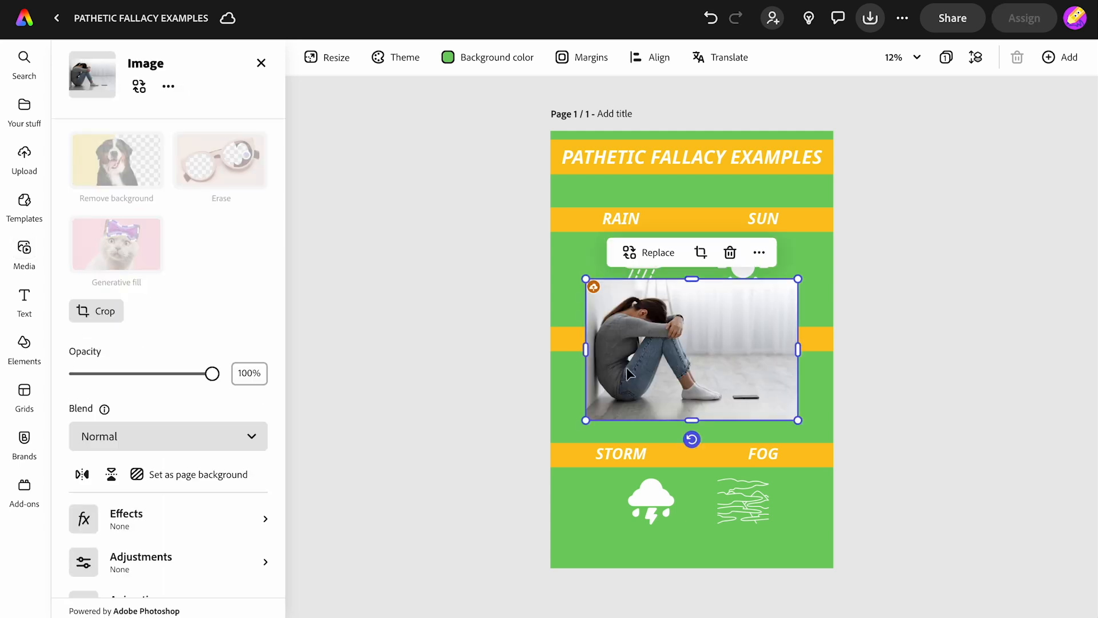
# Crop the sad woman photo to a circle and reposition the picture so that she sits inside it
pyautogui.click(100, 317)
pyautogui.click(98, 416)
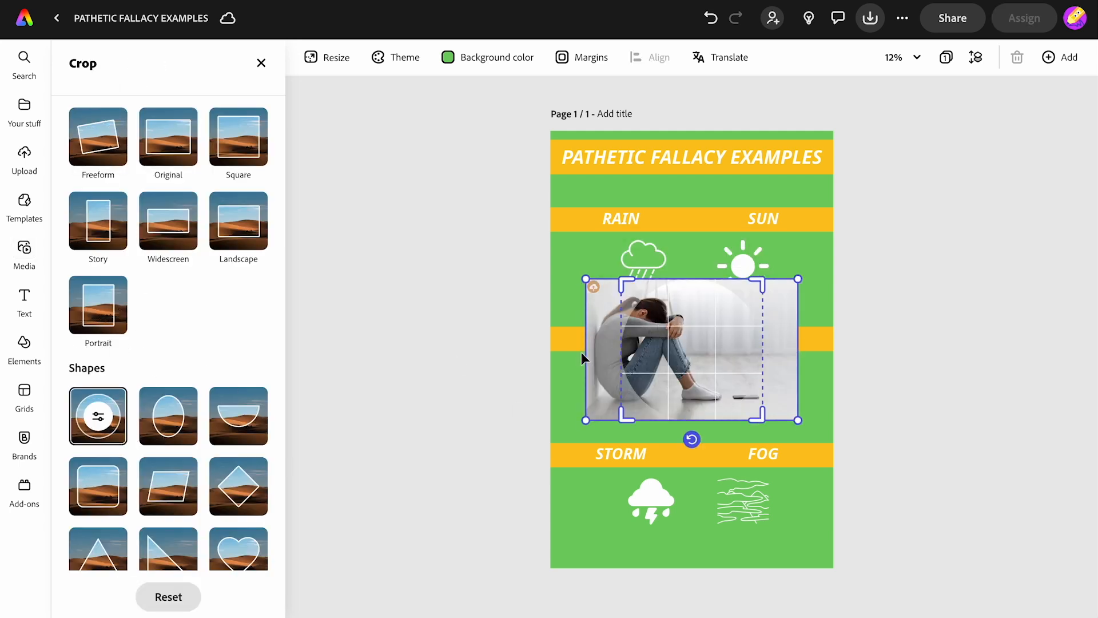
pyautogui.moveTo(659, 359); pyautogui.dragTo(692, 359)
pyautogui.click(483, 380)
# Shrink the circular photo to about icon size and place it left of the rain cloud, below the RAIN band
pyautogui.click(755, 407)
pyautogui.moveTo(762, 416); pyautogui.dragTo(583, 274)
pyautogui.click(470, 369)
# Search the stock photos for "crying" and add the photo of the crying baby outdoors to the poster
pyautogui.doubleClick(102, 199)
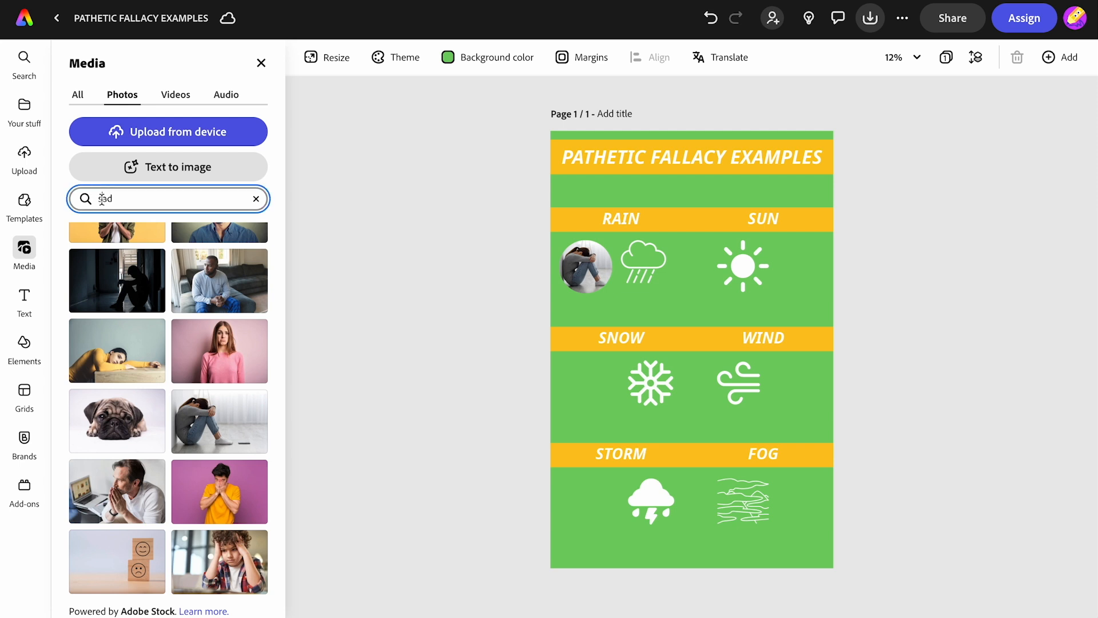
pyautogui.write('crying')
pyautogui.press('Return')
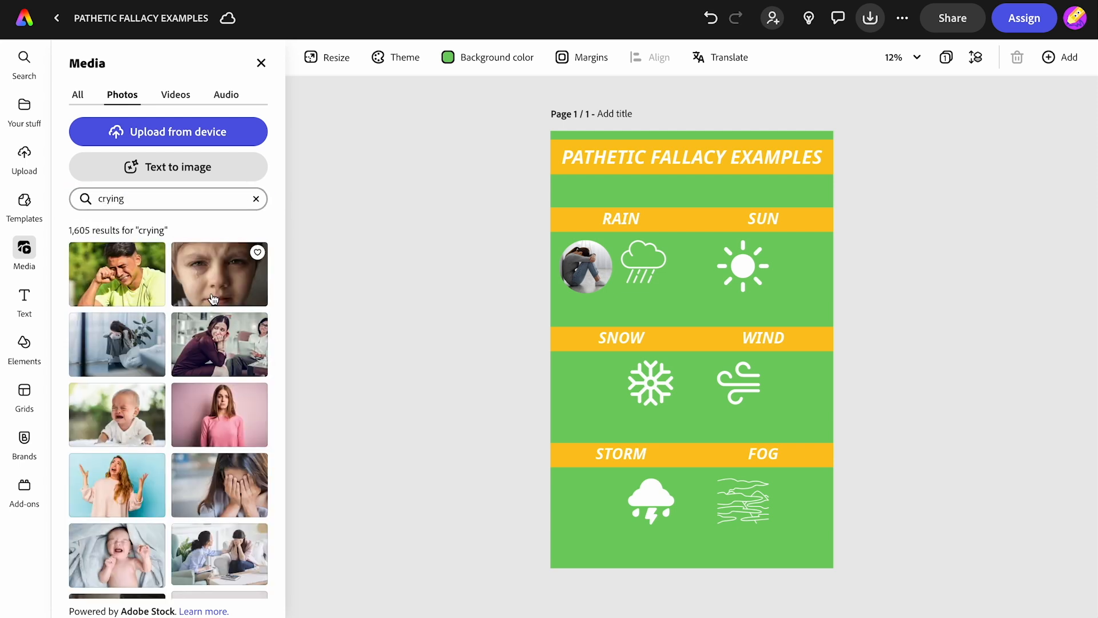
pyautogui.click(129, 426)
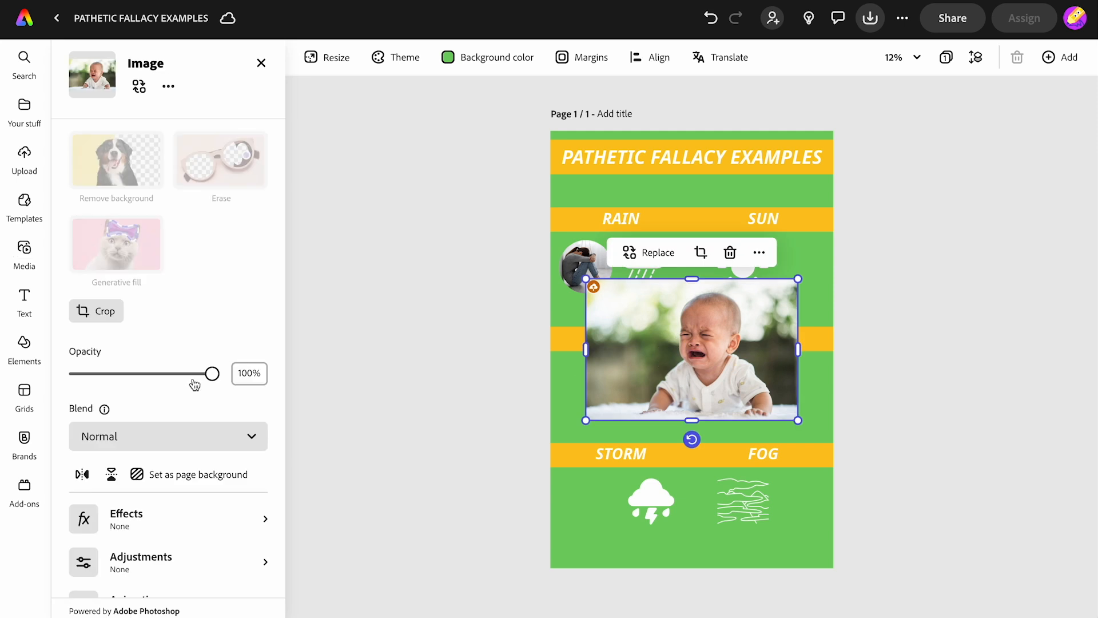
# Crop the crying baby photo to a circle
pyautogui.click(97, 311)
pyautogui.click(102, 411)
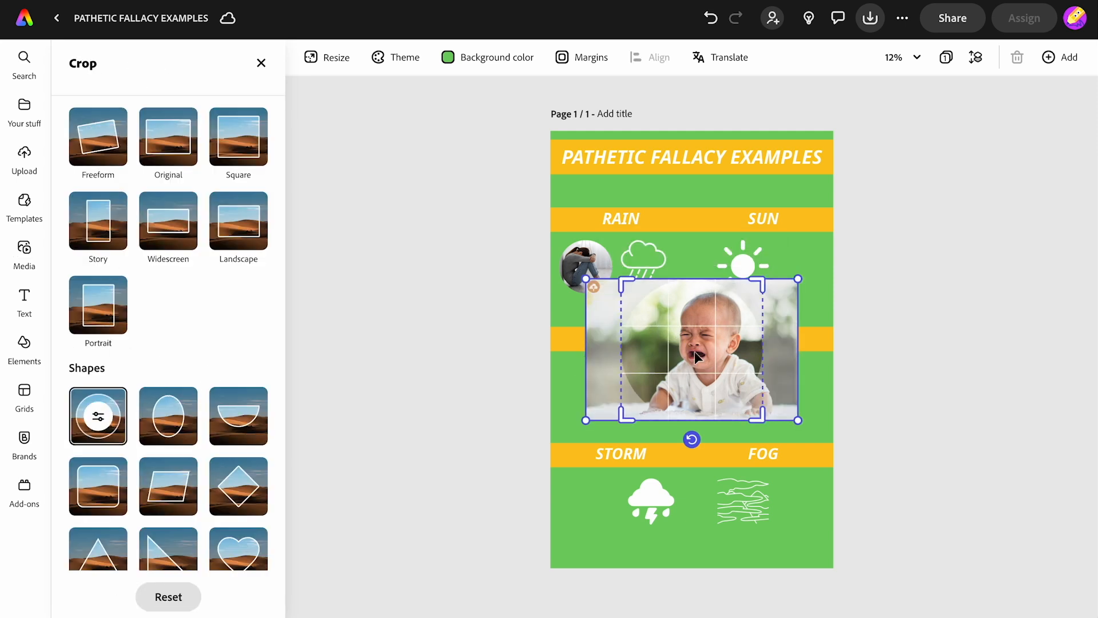
pyautogui.click(484, 338)
# Shrink the circular baby photo to about icon size and place it below and slightly right of the rain cloud
pyautogui.click(664, 386)
pyautogui.moveTo(621, 421); pyautogui.dragTo(709, 343)
pyautogui.moveTo(732, 304); pyautogui.dragTo(636, 255)
pyautogui.click(469, 330)
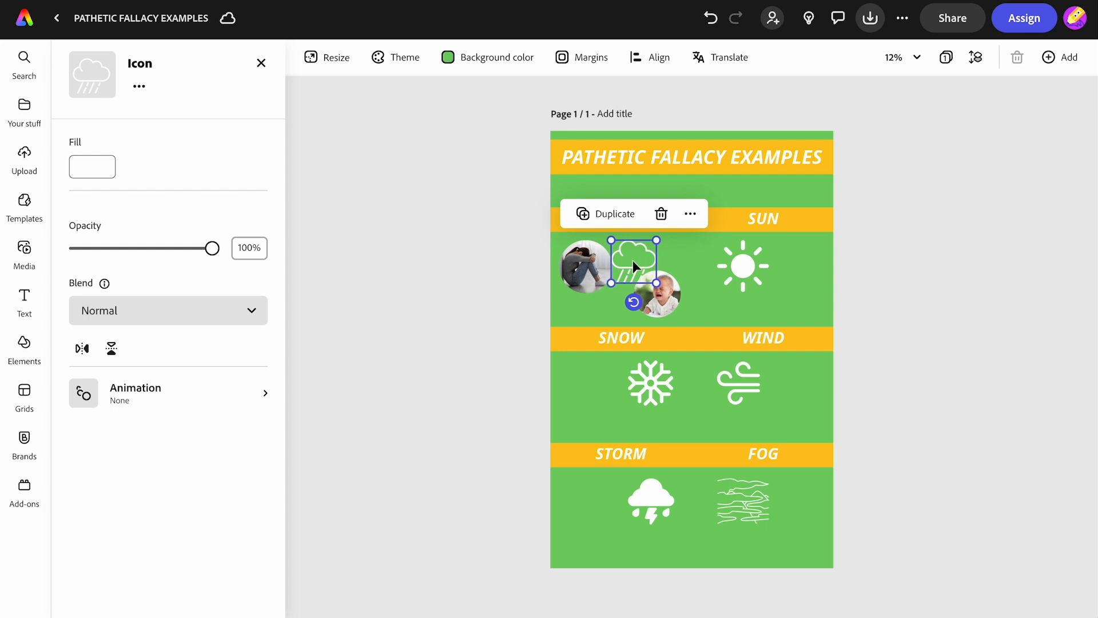
# Bring the rain cloud icon to the front and nudge it slightly left between the two circular photos
pyautogui.click(691, 214)
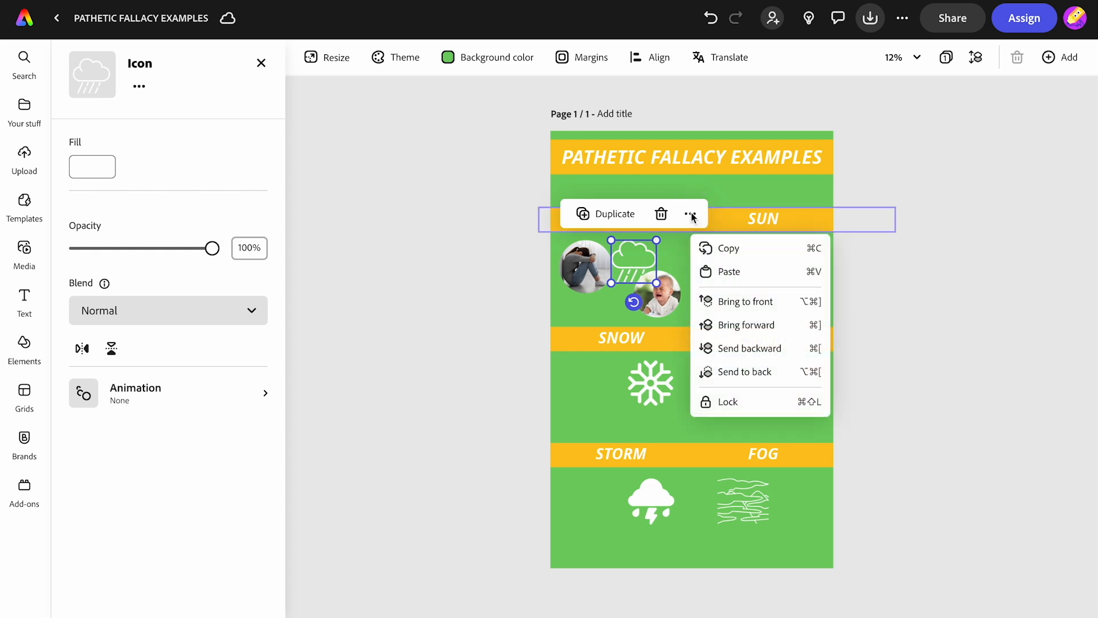
pyautogui.click(725, 311)
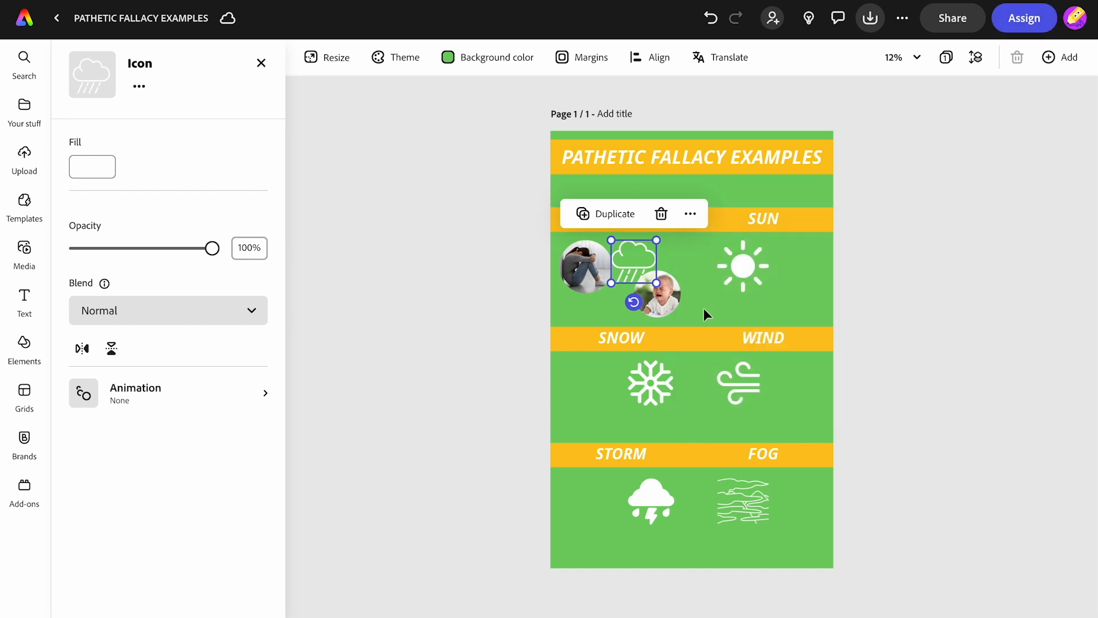
pyautogui.moveTo(634, 262); pyautogui.dragTo(628, 263)
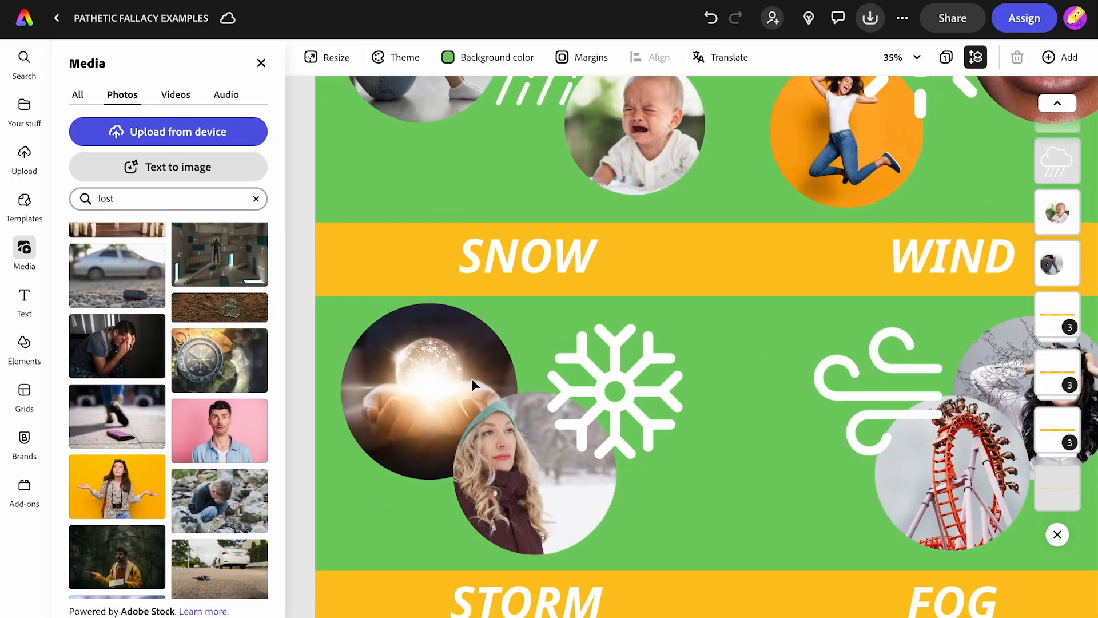
# Examine the circular mood photos around the snowflake and wind icons in the SNOW and WIND sections
pyautogui.hscroll(2, 471, 379)
pyautogui.scroll(-1, 471, 379)
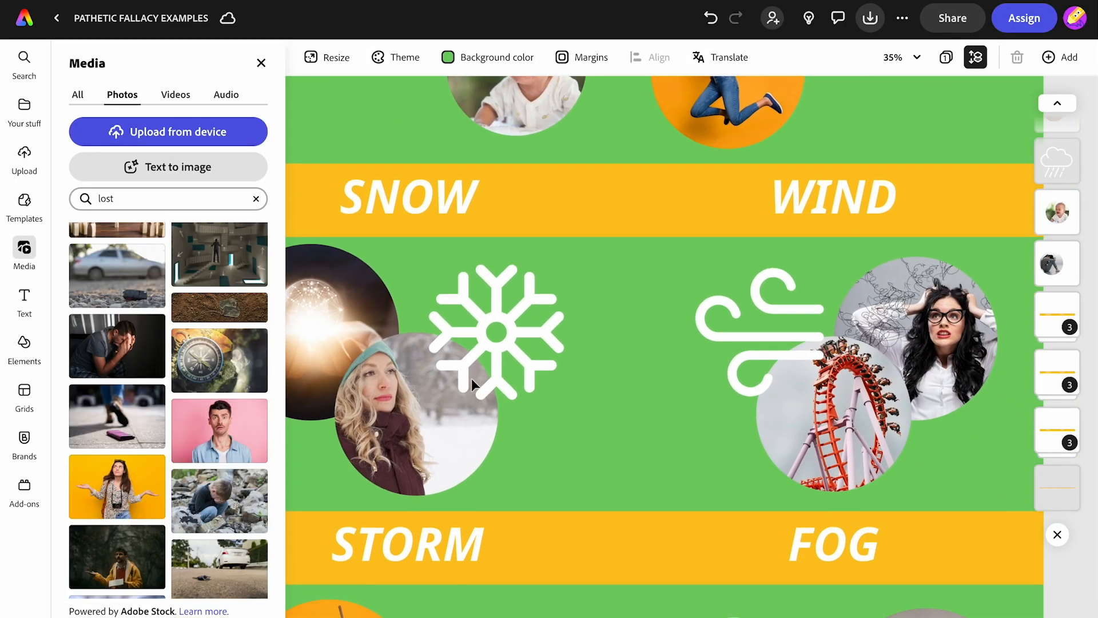
pyautogui.click(842, 414)
pyautogui.hscroll(-3, 386, 380)
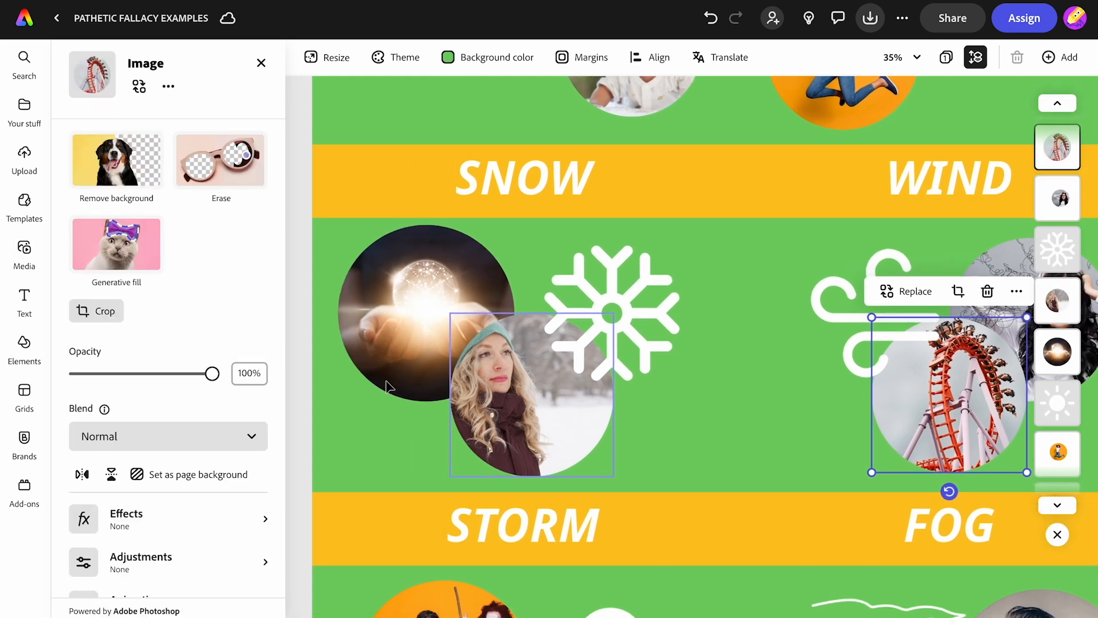
pyautogui.click(390, 310)
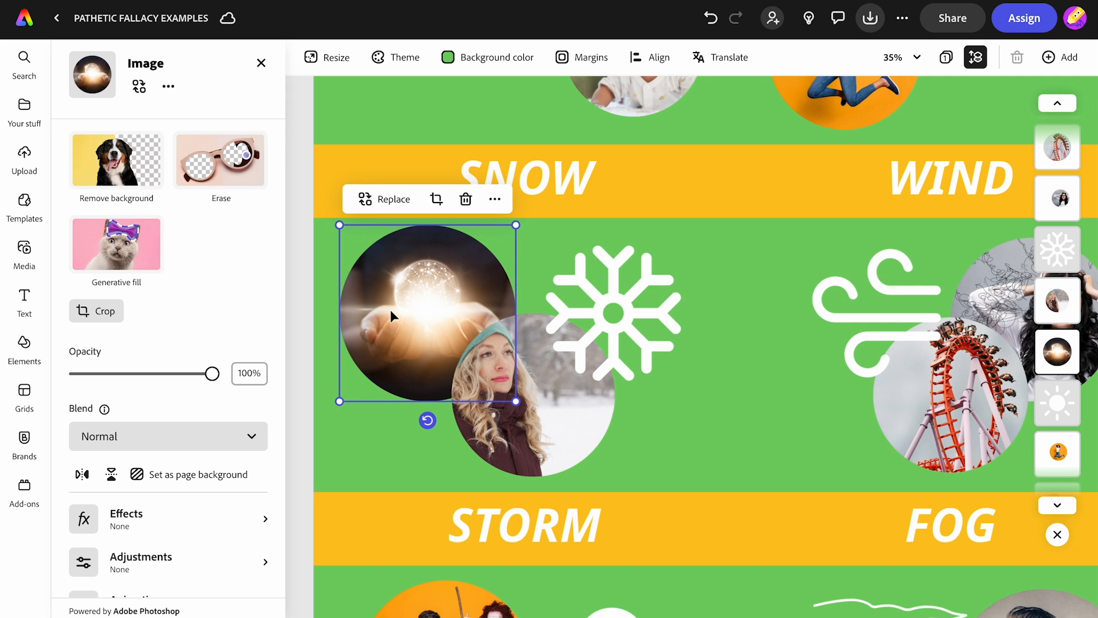
pyautogui.click(581, 413)
# Examine the circular mood photos in the STORM and FOG sections and the layout of the whole poster
pyautogui.scroll(-5, 581, 413)
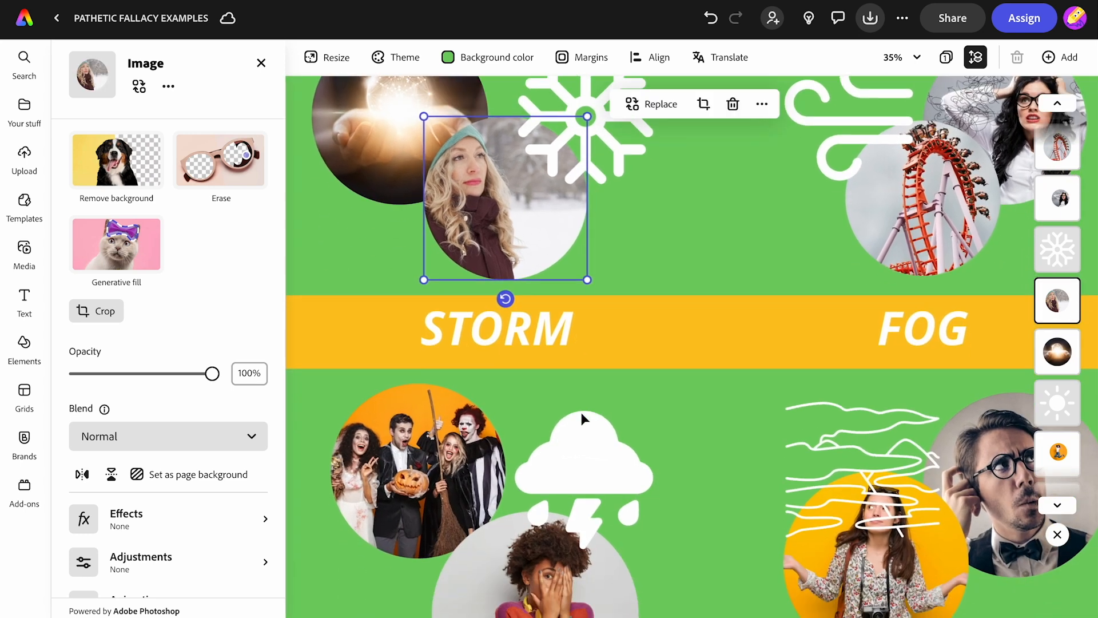
pyautogui.scroll(-3, 582, 413)
pyautogui.click(455, 391)
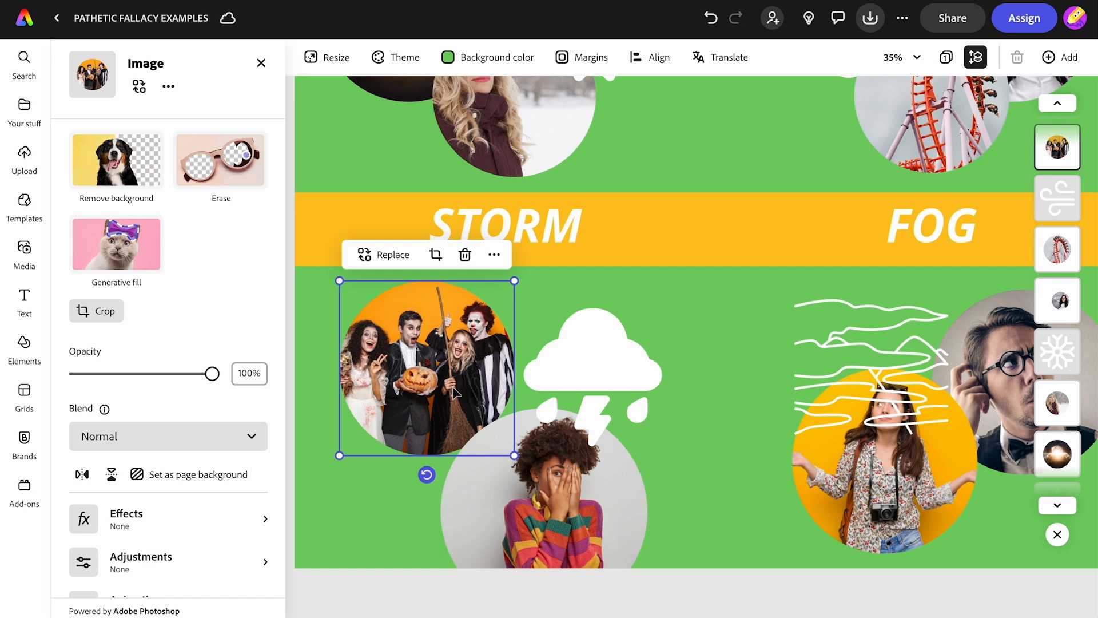
pyautogui.hscroll(3, 867, 489)
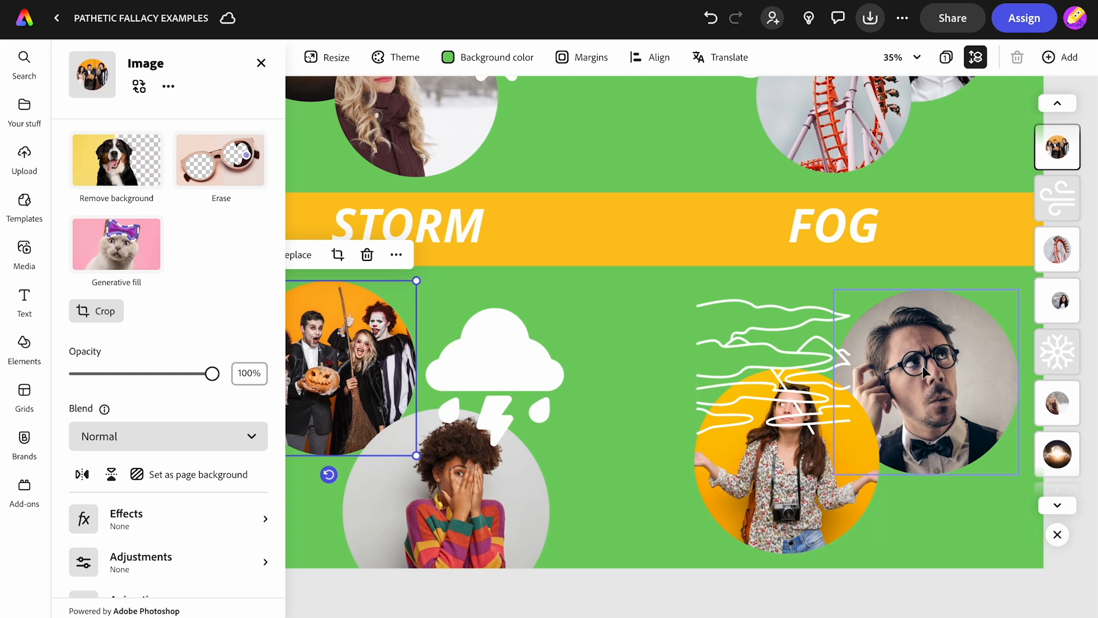
pyautogui.scroll(-3, 922, 365)
pyautogui.scroll(-3, 922, 365)
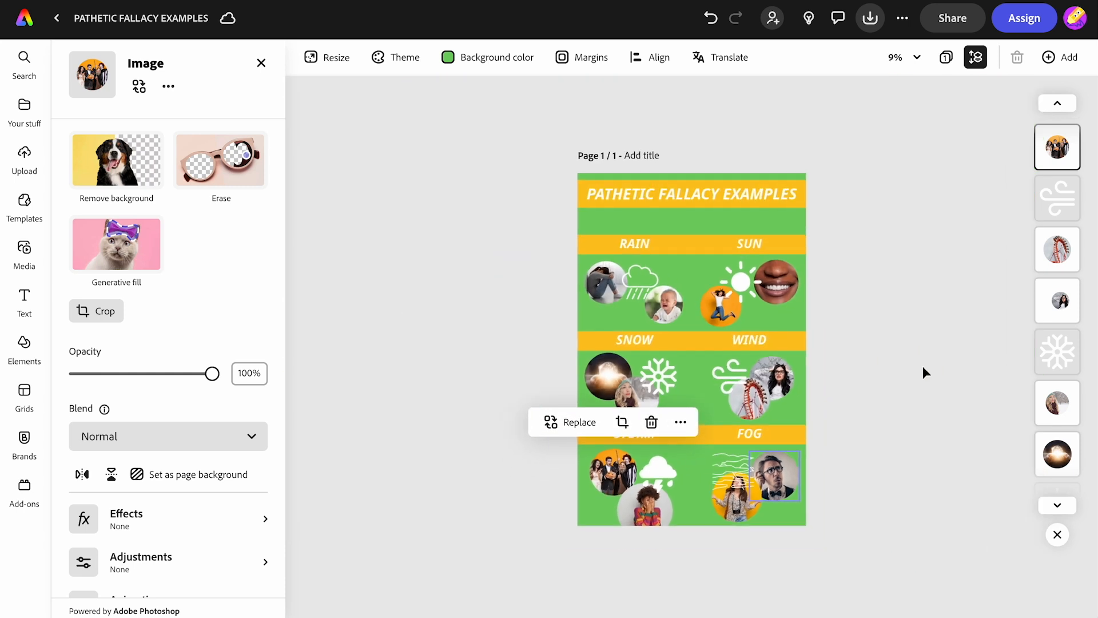
pyautogui.scroll(1, 923, 366)
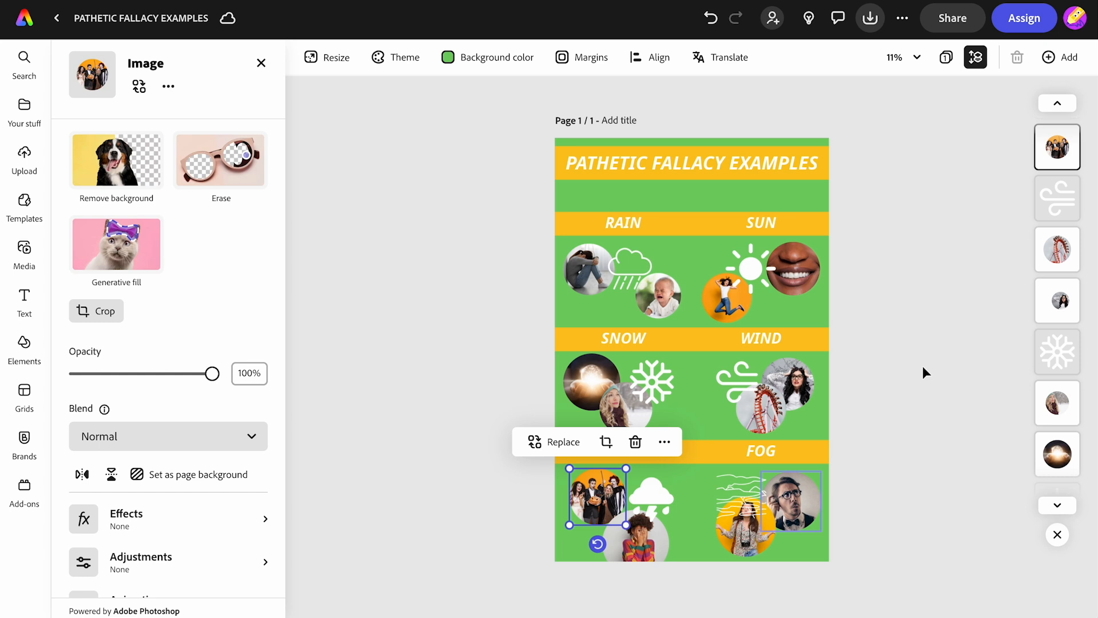
pyautogui.click(915, 414)
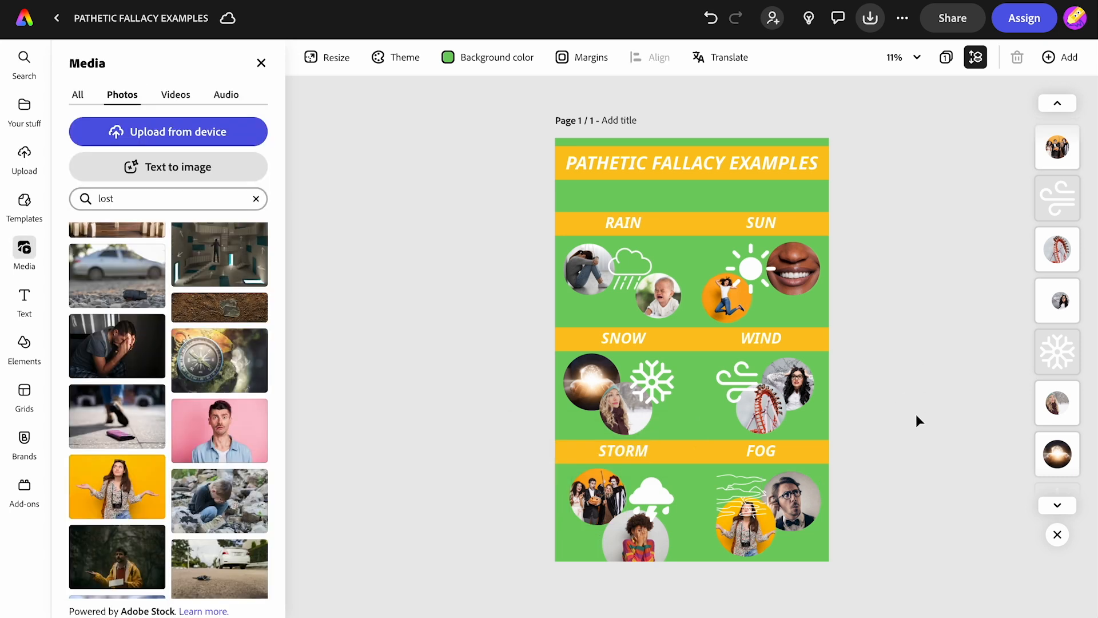
# Select all the weather bands, icons and photos below the title and nudge them up together, closer to the title band
pyautogui.moveTo(913, 548); pyautogui.dragTo(538, 216)
pyautogui.press('Up')
pyautogui.press('Up')
pyautogui.press('Up')
pyautogui.press('Up')
pyautogui.press('Up')
pyautogui.press('Up')
pyautogui.press('Up')
pyautogui.press('Up')
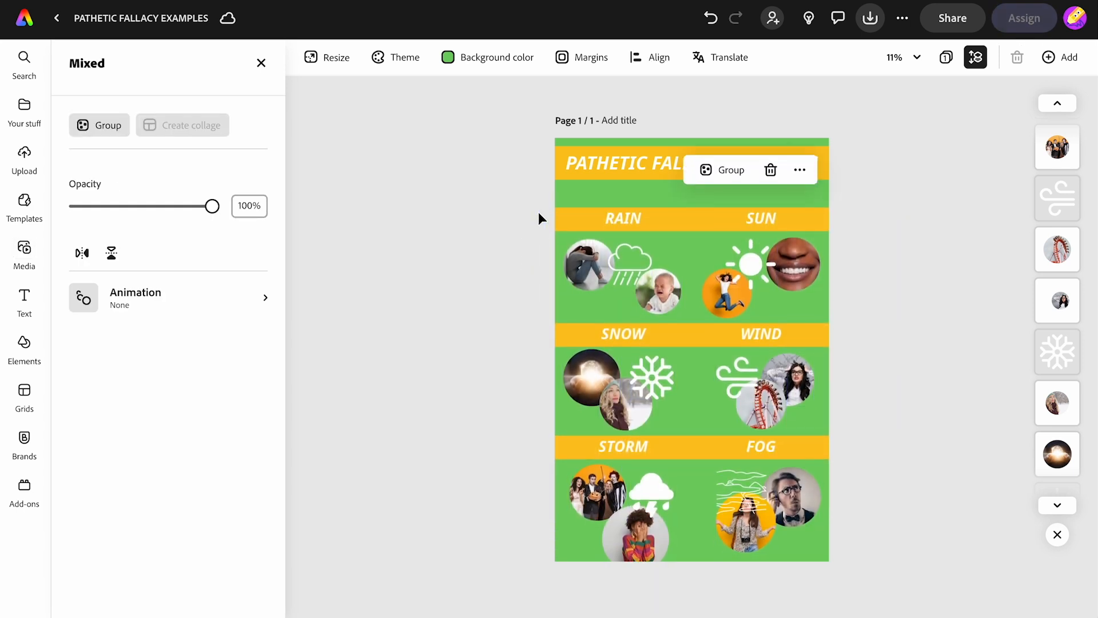
pyautogui.press('Up')
pyautogui.press('Up')
pyautogui.press('Up')
pyautogui.press('Up')
pyautogui.press('Up')
pyautogui.press('Up')
pyautogui.press('Up')
pyautogui.press('Up')
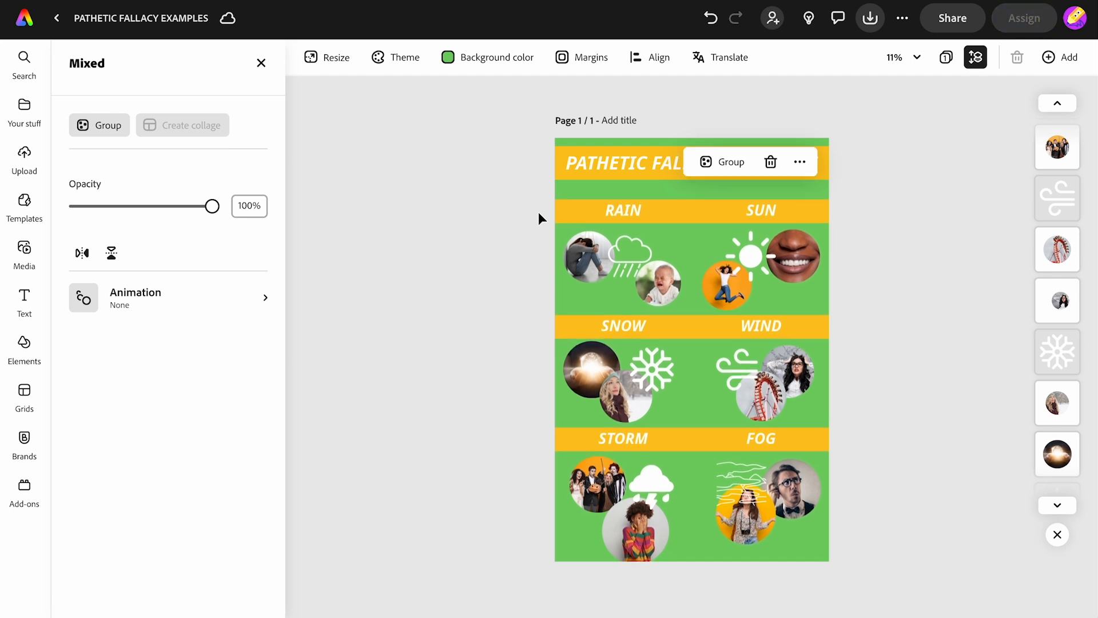
pyautogui.click(938, 311)
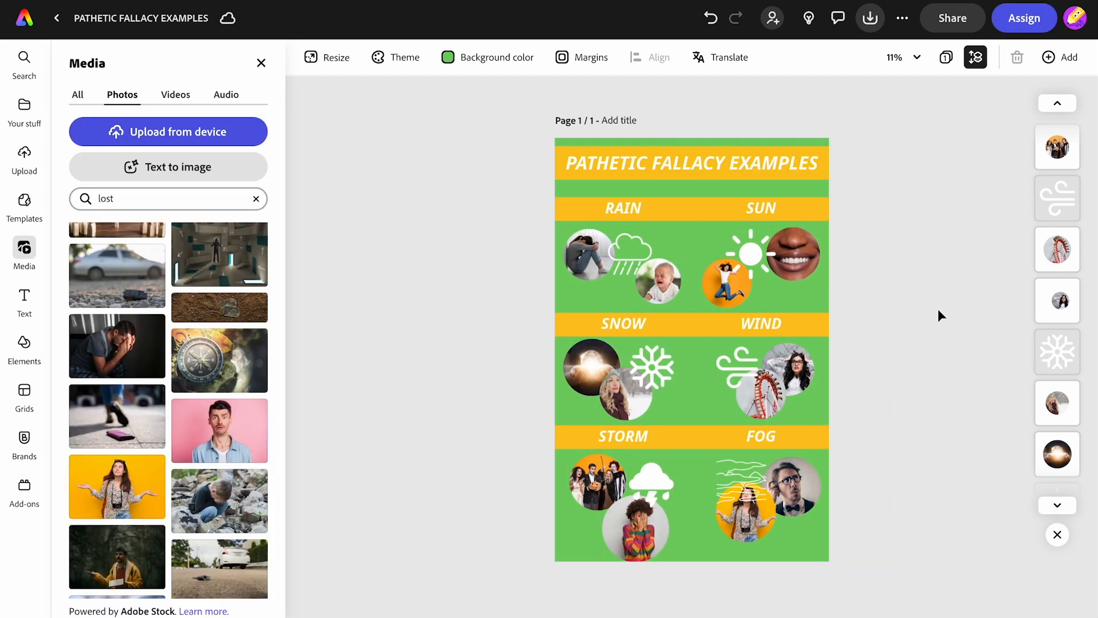
# Bring the wind icon in the WIND section to the front of the layer order
pyautogui.click(750, 264)
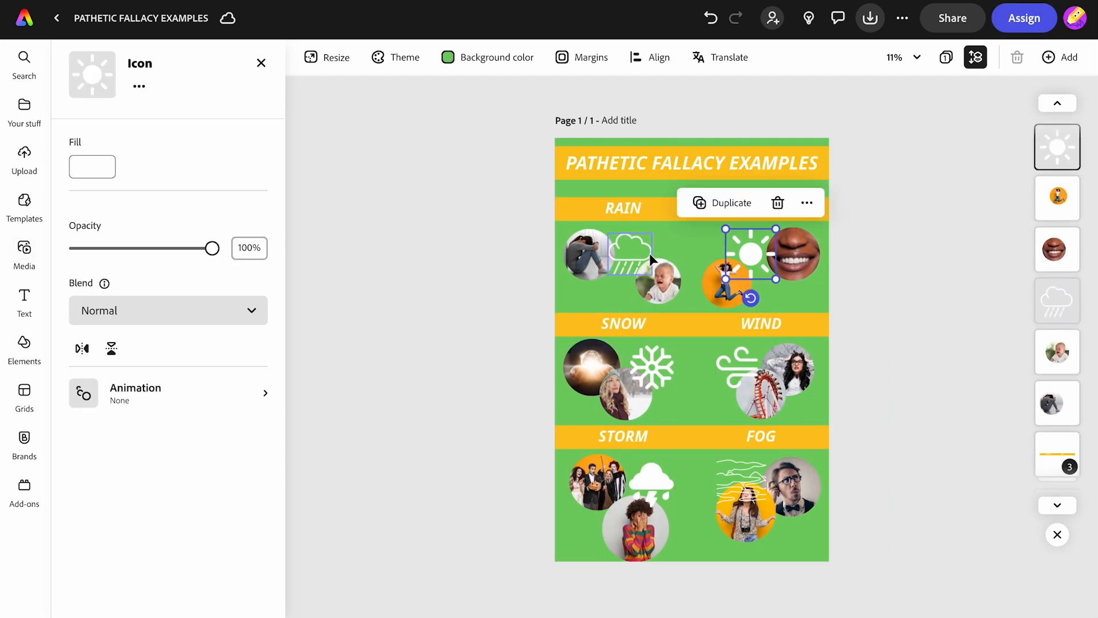
pyautogui.click(632, 247)
pyautogui.click(661, 368)
pyautogui.click(742, 372)
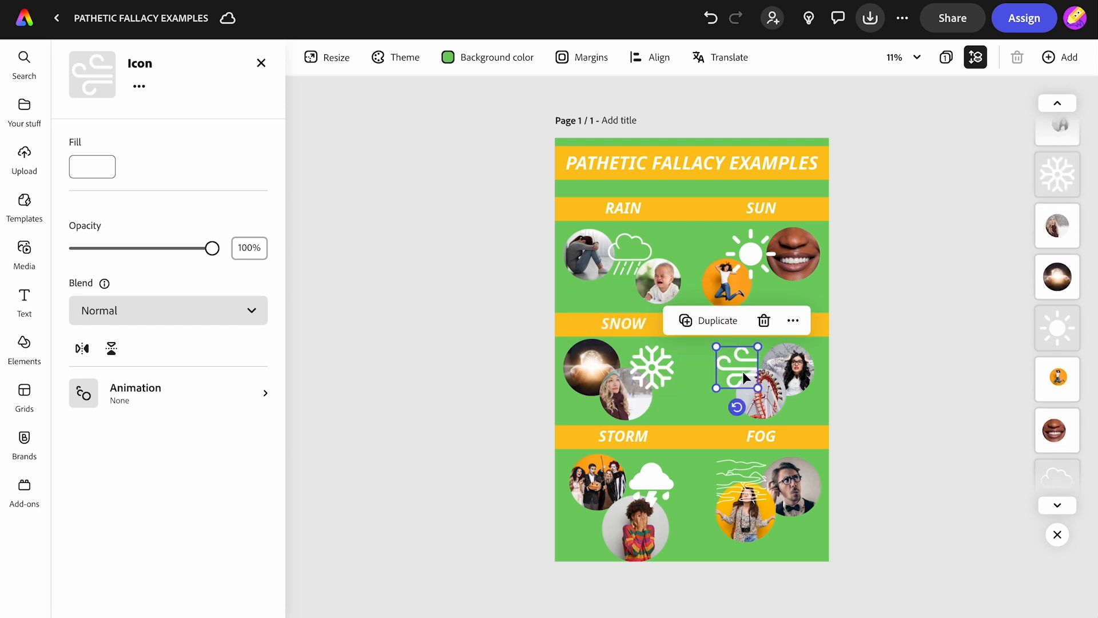
pyautogui.click(793, 320)
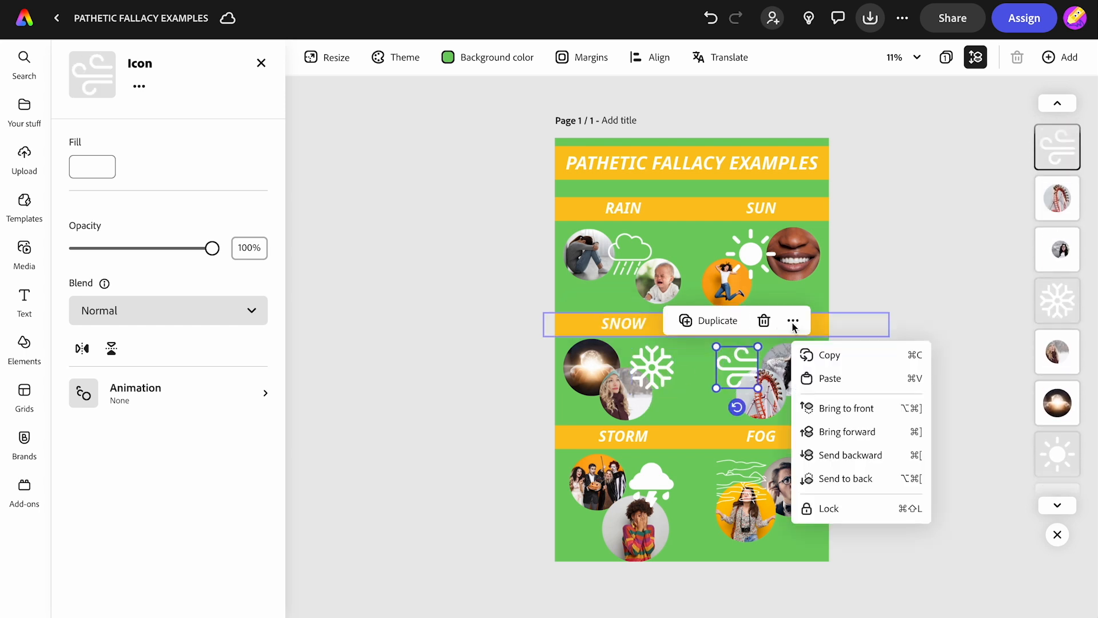
pyautogui.click(822, 410)
pyautogui.click(894, 386)
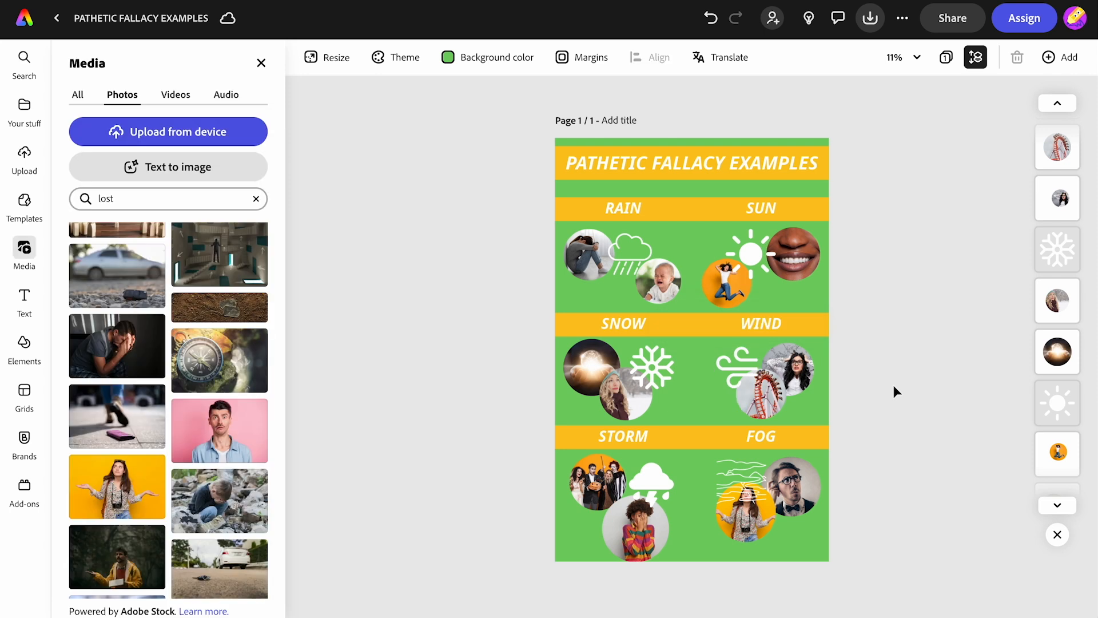
# Download the poster and save it to the Desktop as "PATHETIC FALLACY EXAMPLES"
pyautogui.click(870, 21)
pyautogui.click(889, 189)
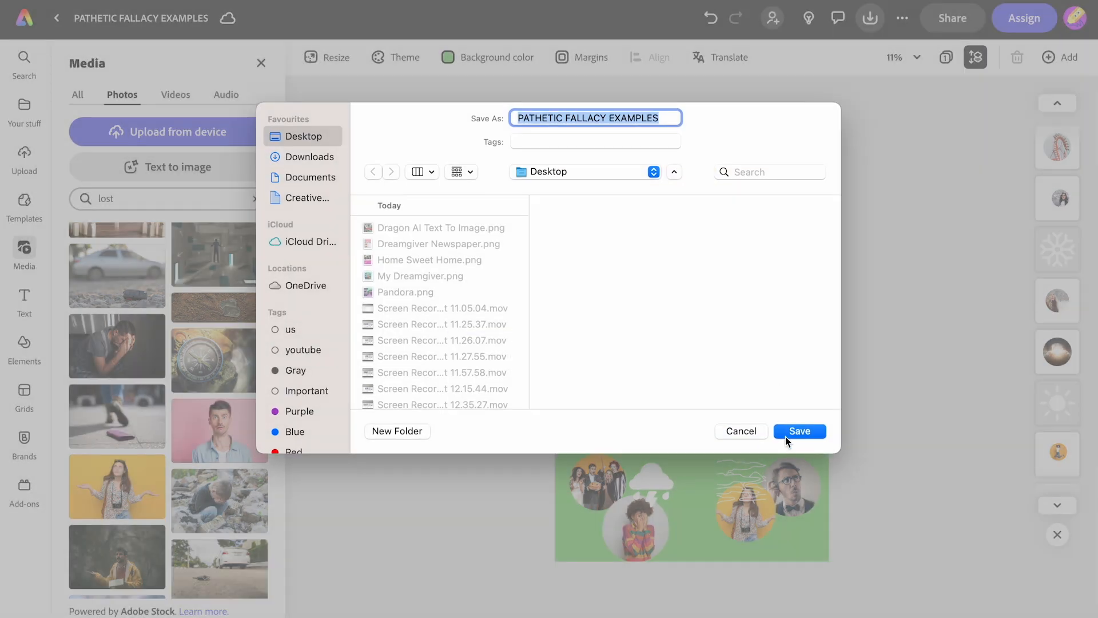
pyautogui.click(785, 437)
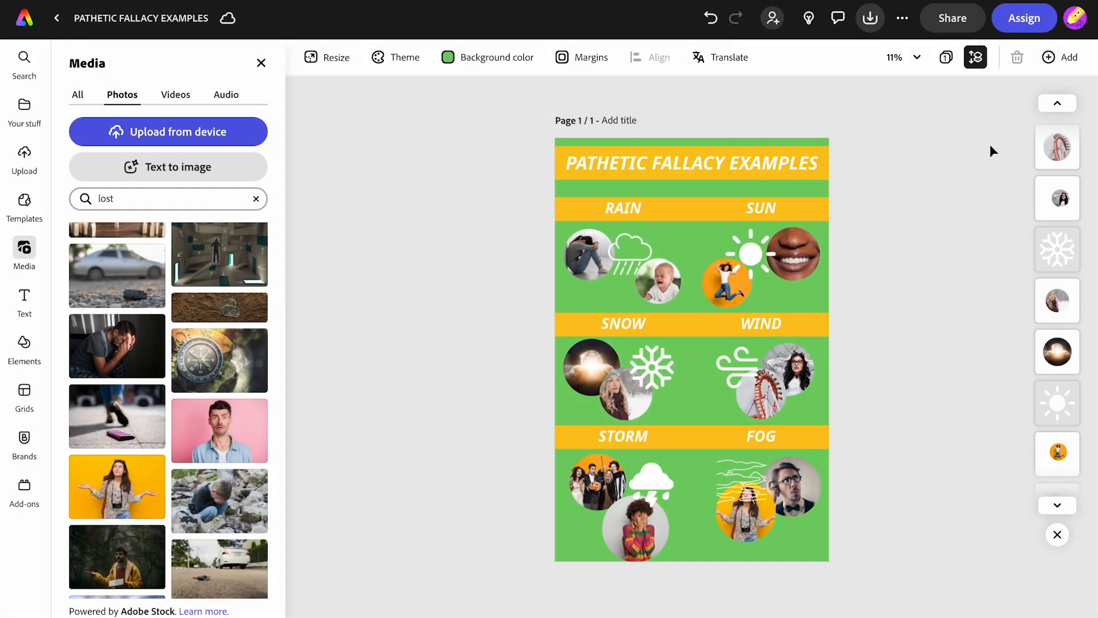
# Create a view-only link for the poster and open the published page in the browser
pyautogui.click(956, 17)
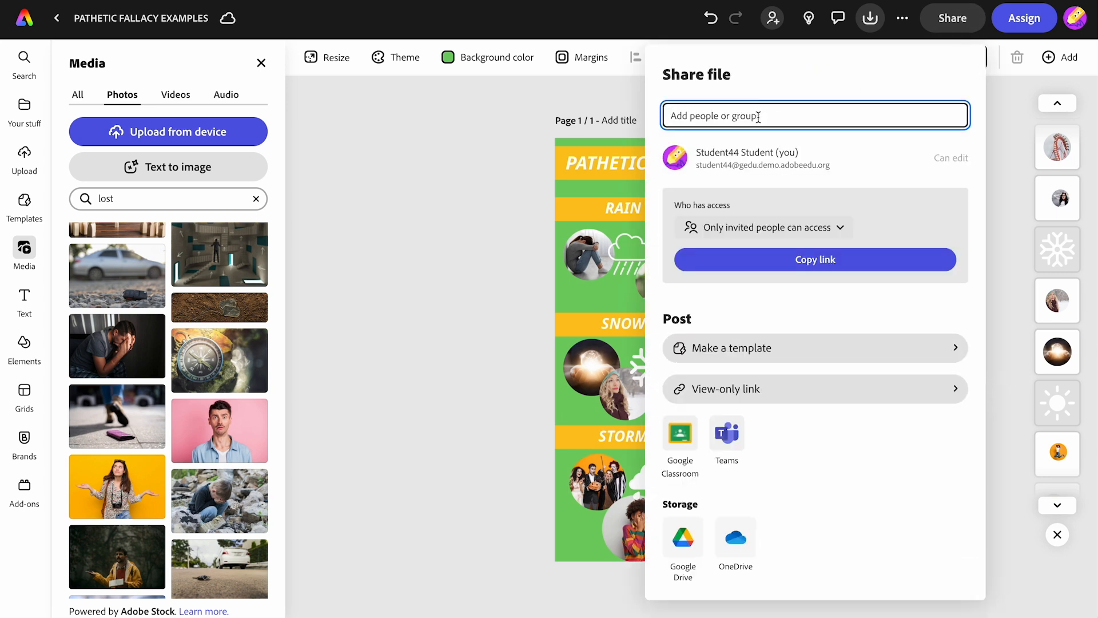
pyautogui.click(726, 390)
pyautogui.click(773, 432)
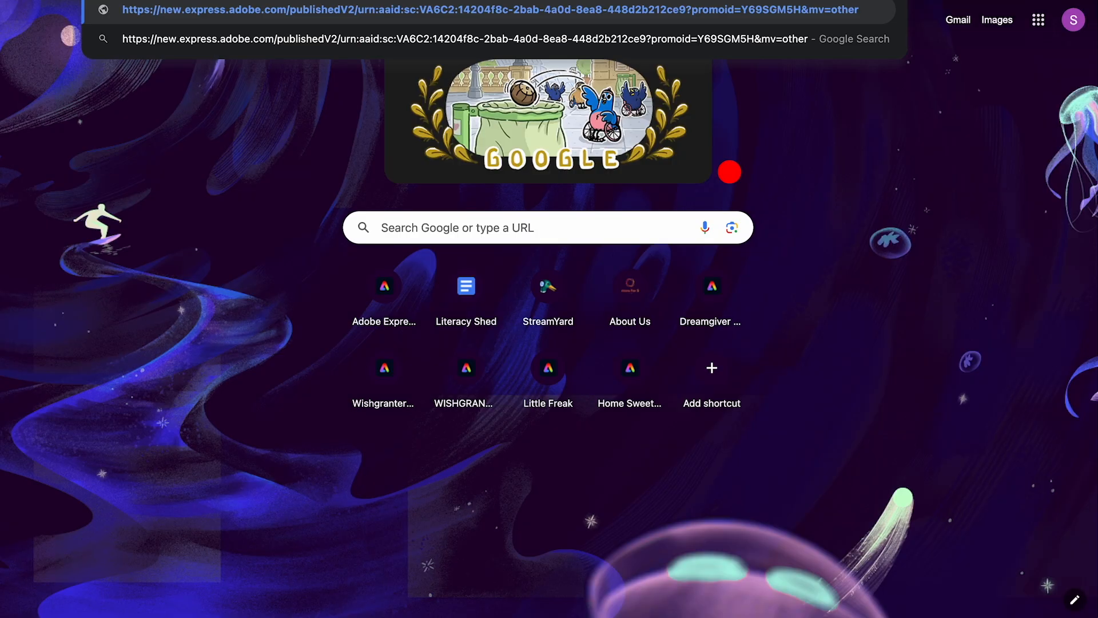
pyautogui.press('Return')
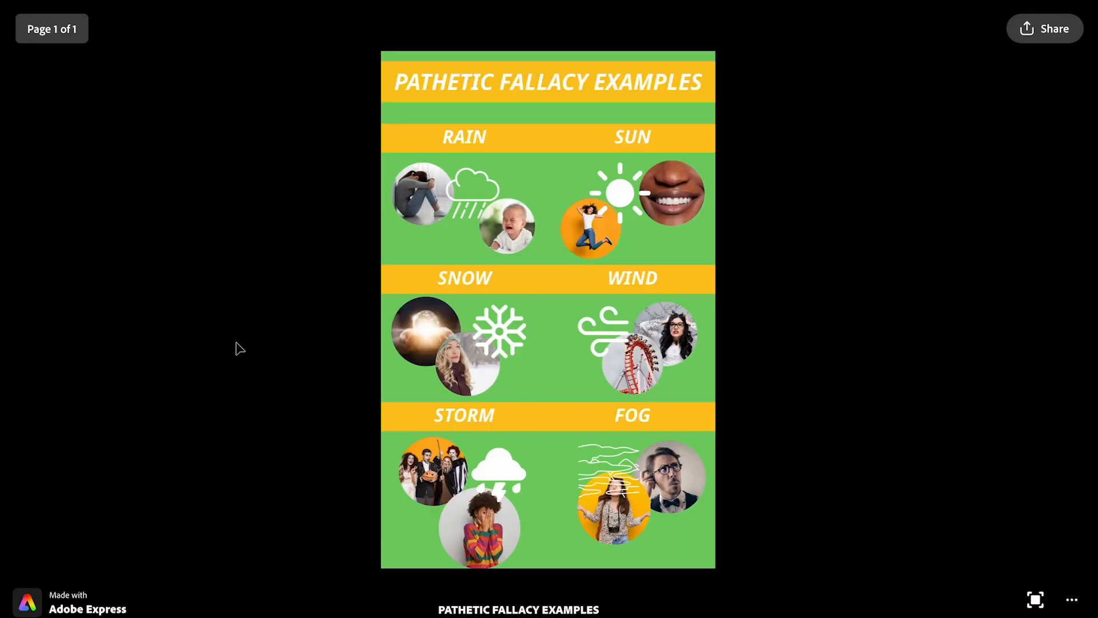